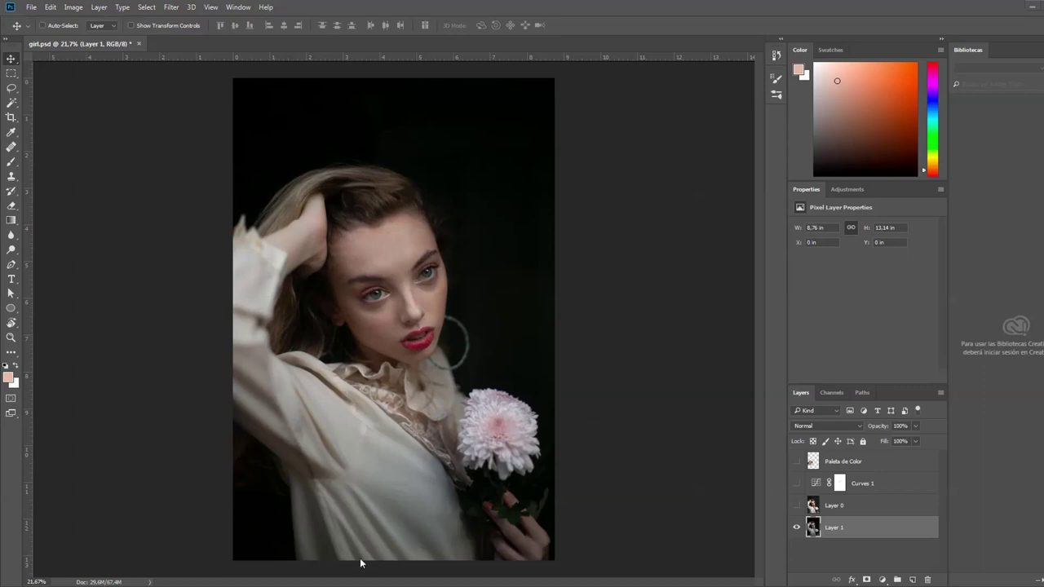
- Switch to Chrome and examine palettes 12 to 15 on the Canva color combinations page, then return to Photoshop
{"action": "key", "text": "alt+Tab"}
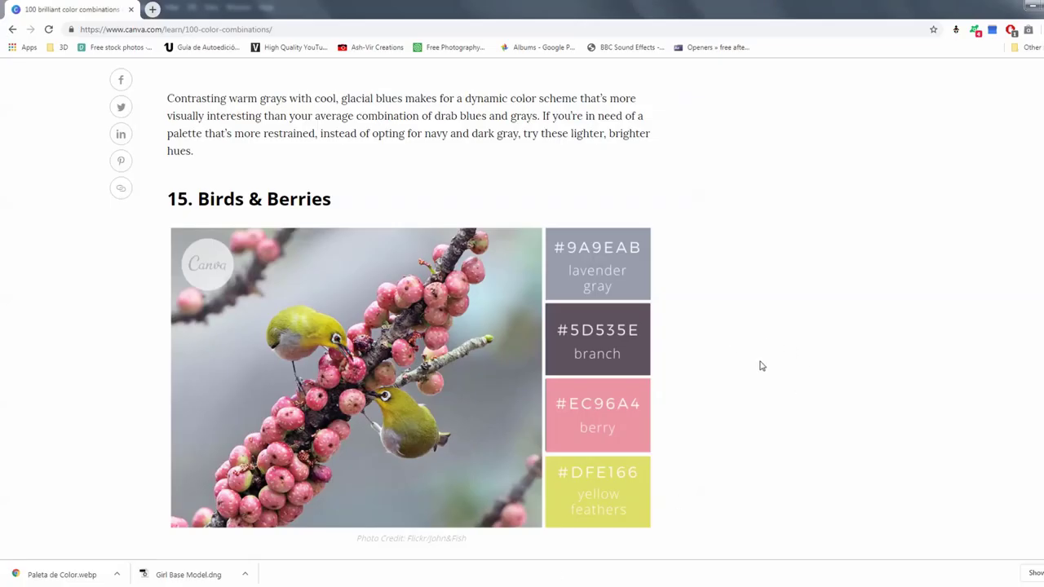
{"action": "scroll", "coordinate": [553, 411], "scroll_direction": "up", "scroll_amount": 6}
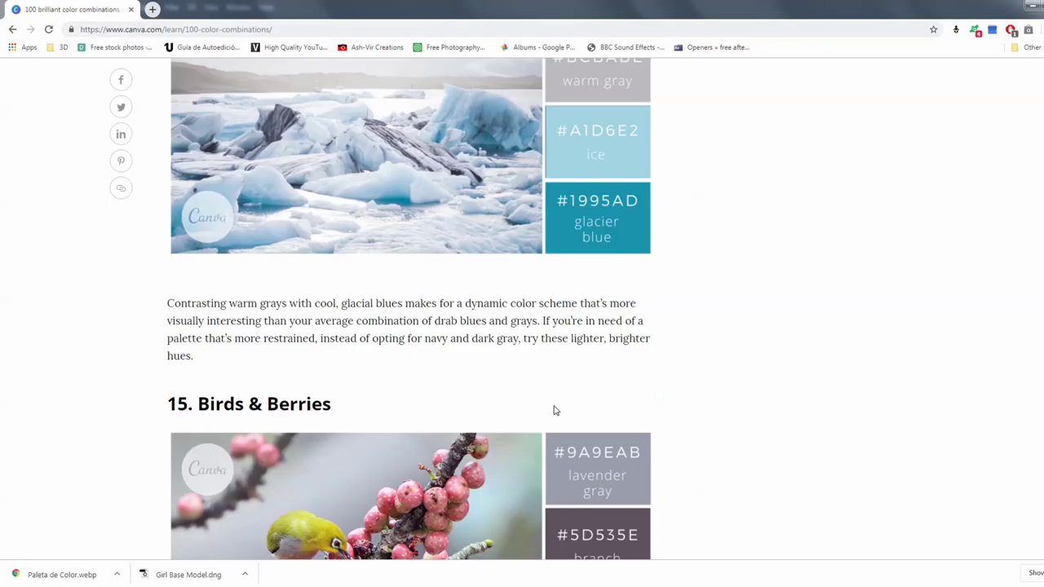
{"action": "scroll", "coordinate": [553, 410], "scroll_direction": "up", "scroll_amount": 10}
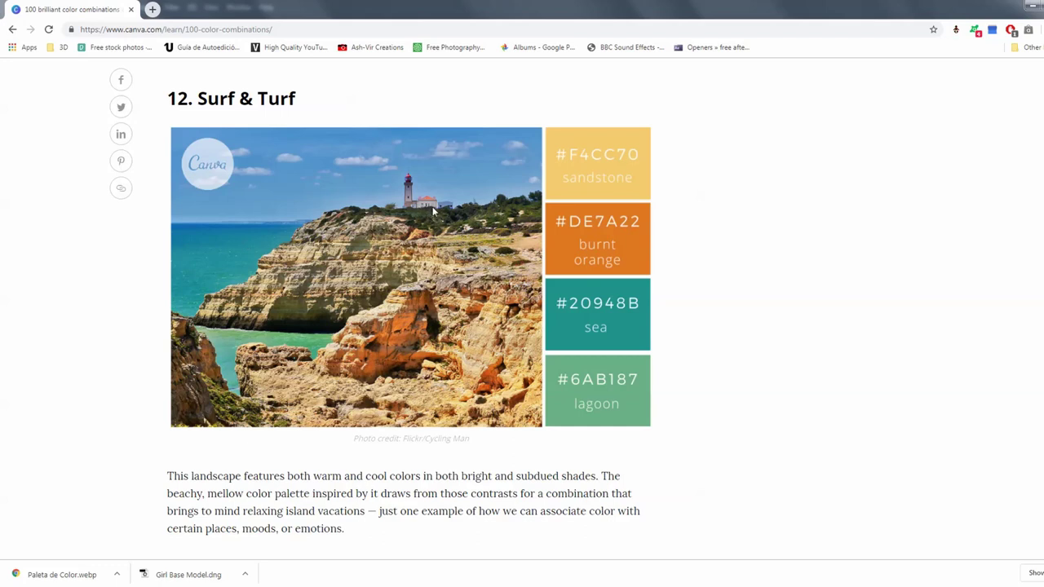
{"action": "scroll", "coordinate": [527, 424], "scroll_direction": "down", "scroll_amount": 7}
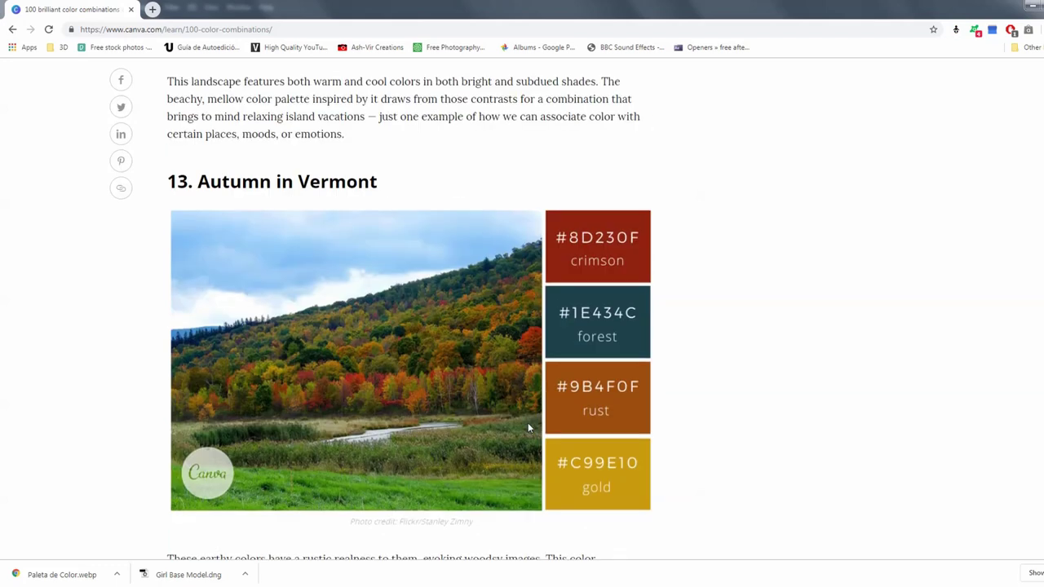
{"action": "scroll", "coordinate": [528, 427], "scroll_direction": "down", "scroll_amount": 4}
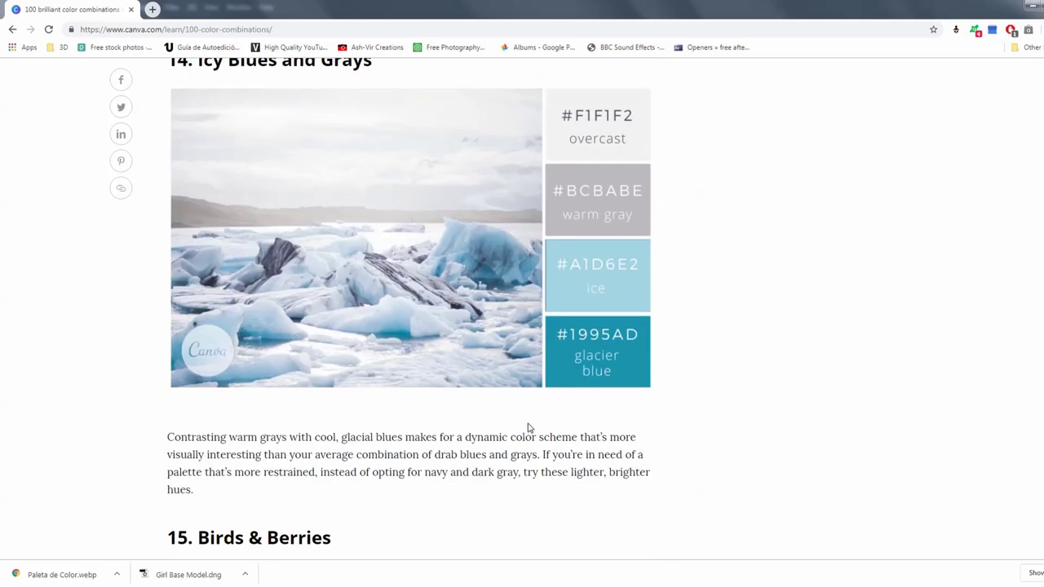
{"action": "scroll", "coordinate": [528, 427], "scroll_direction": "down", "scroll_amount": 4}
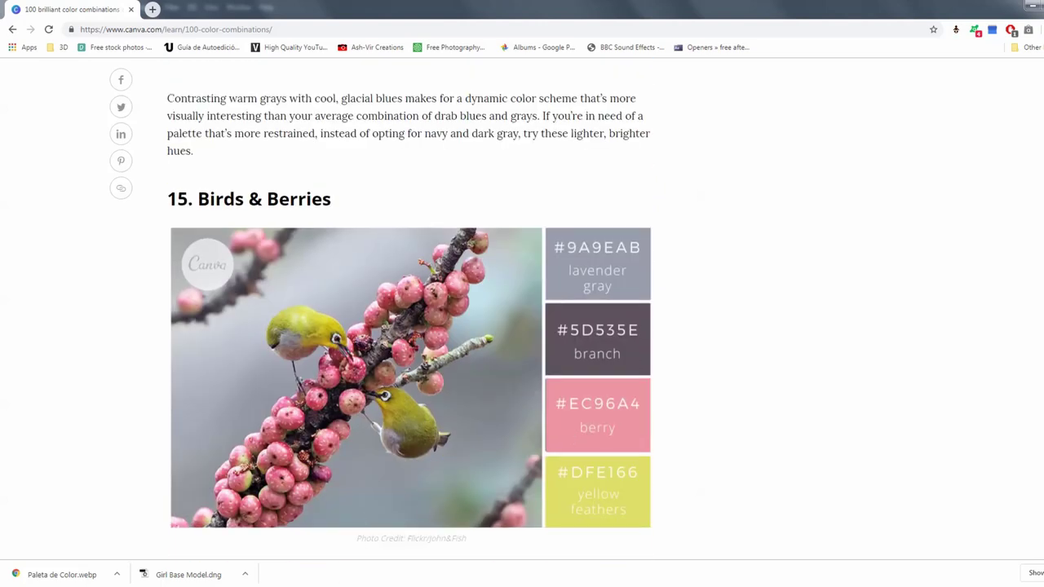
{"action": "mouse_move", "coordinate": [331, 584]}
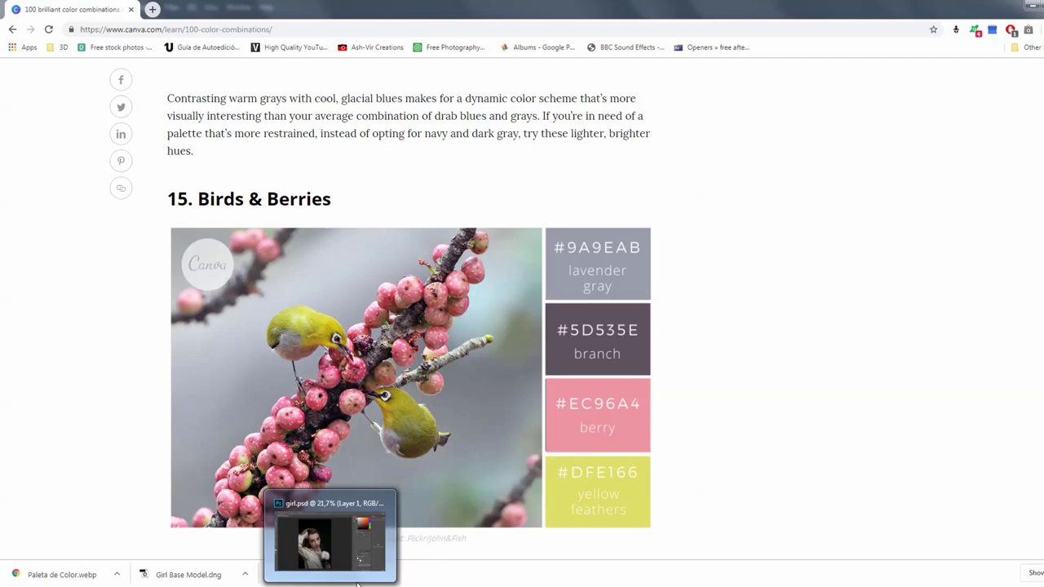
{"action": "left_click", "coordinate": [331, 539]}
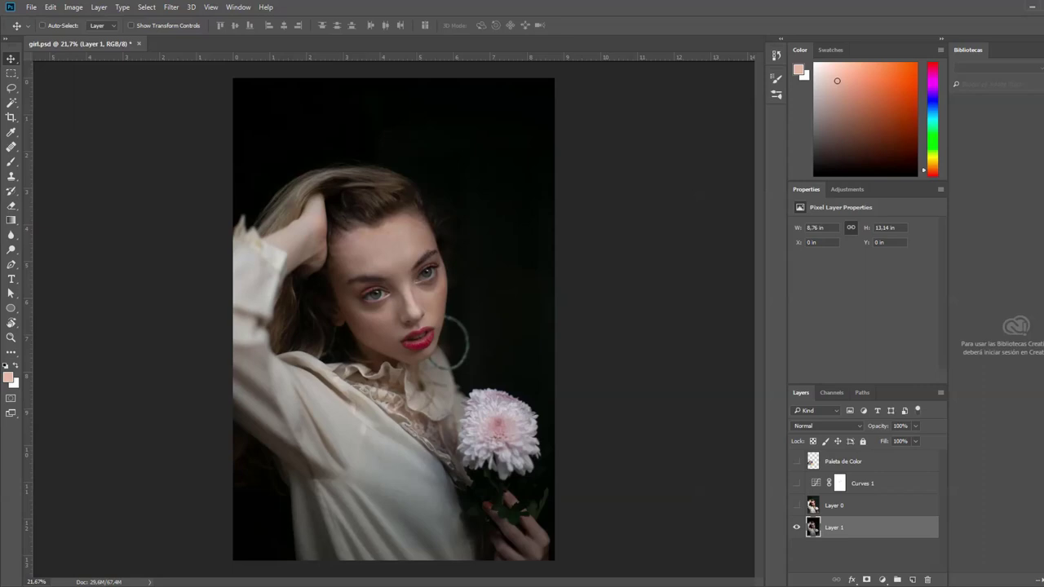
- Examine the Birds & Berries and Day & Night palettes on the Canva page in Chrome, then return to Photoshop
{"action": "key", "text": "alt+Tab"}
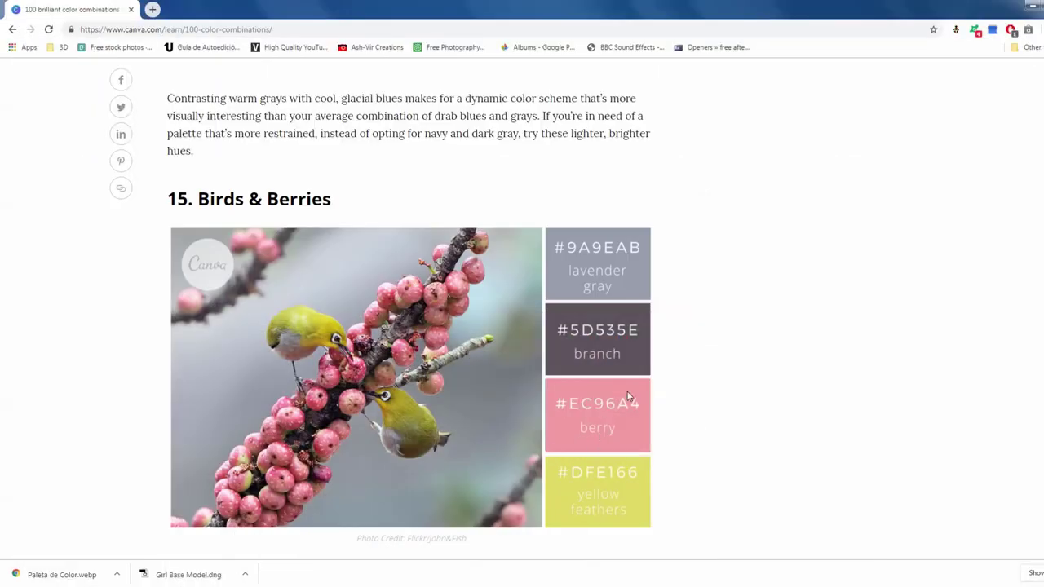
{"action": "scroll", "coordinate": [534, 398], "scroll_direction": "down", "scroll_amount": 4}
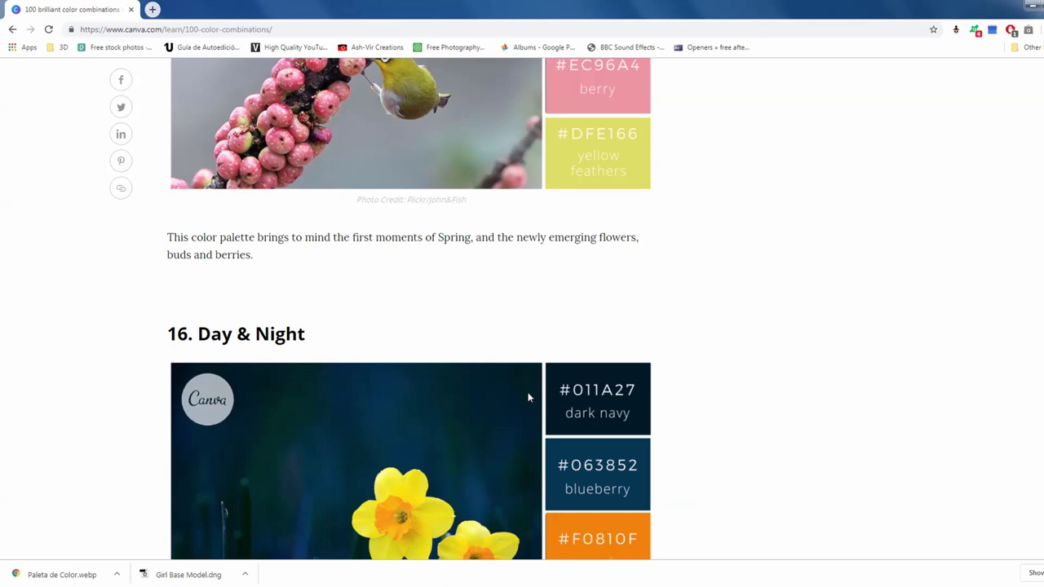
{"action": "scroll", "coordinate": [529, 398], "scroll_direction": "down", "scroll_amount": 2}
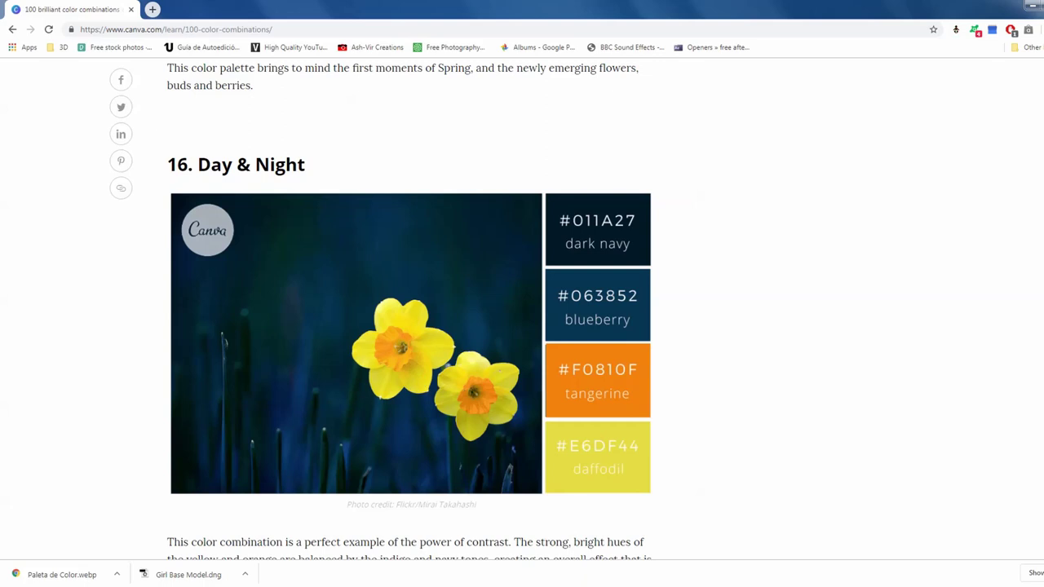
{"action": "key", "text": "alt+Tab"}
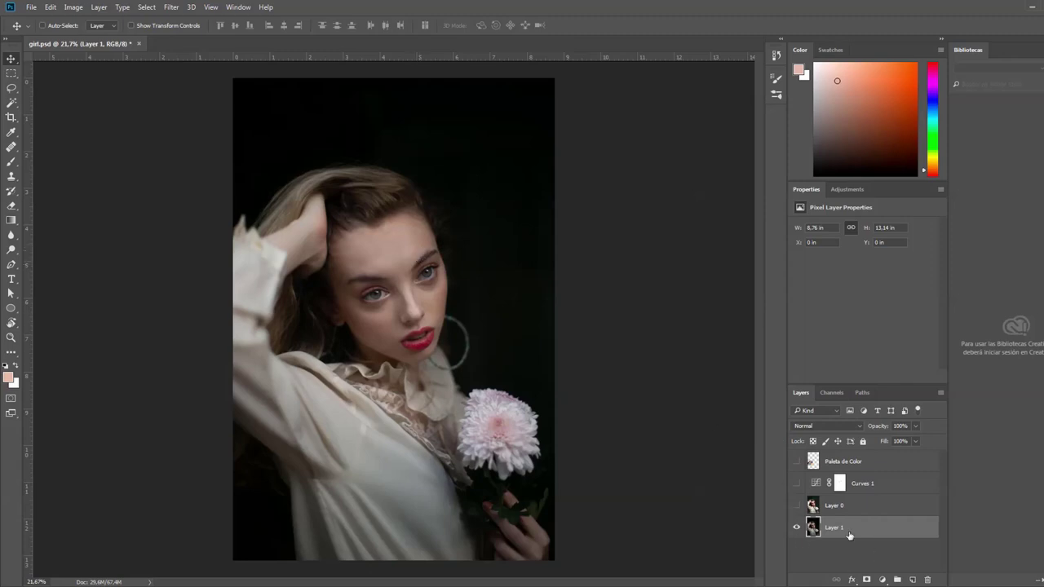
- Show Layer 0 in girl.psd and compare the portrait's colors with the Day & Night palette in Chrome
{"action": "left_click", "coordinate": [798, 506]}
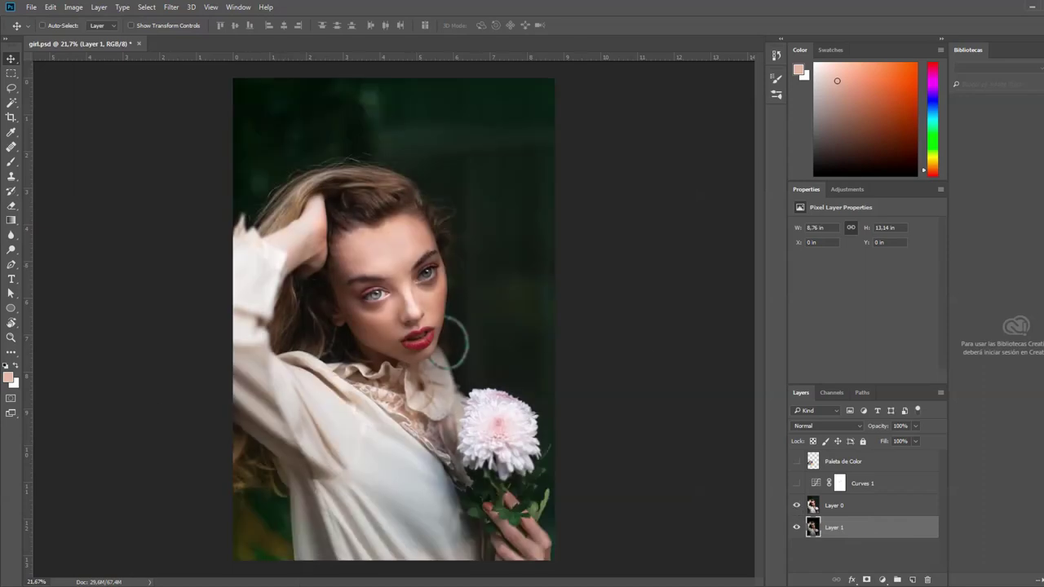
{"action": "mouse_move", "coordinate": [295, 586]}
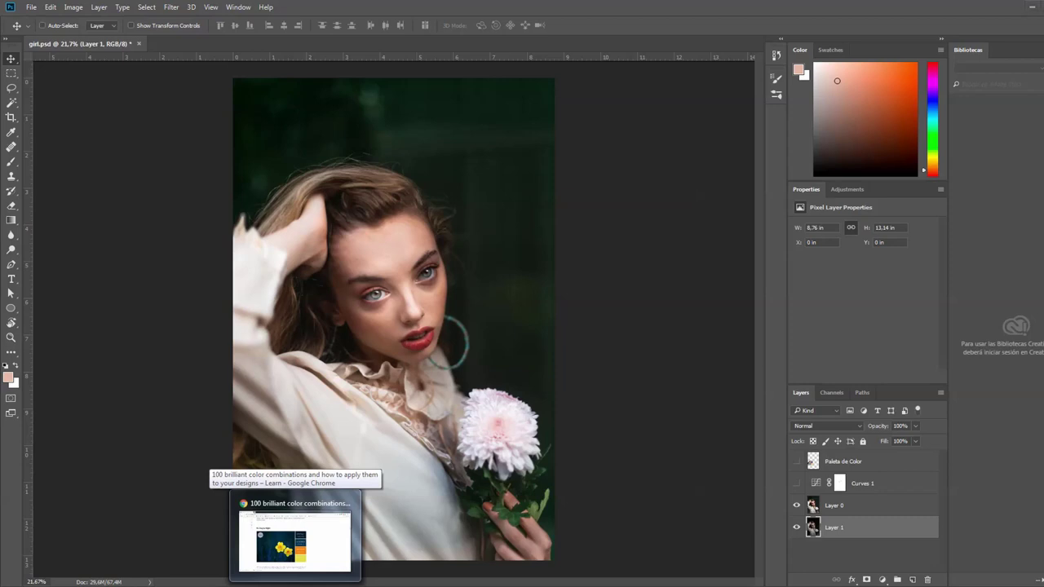
{"action": "left_click", "coordinate": [281, 535]}
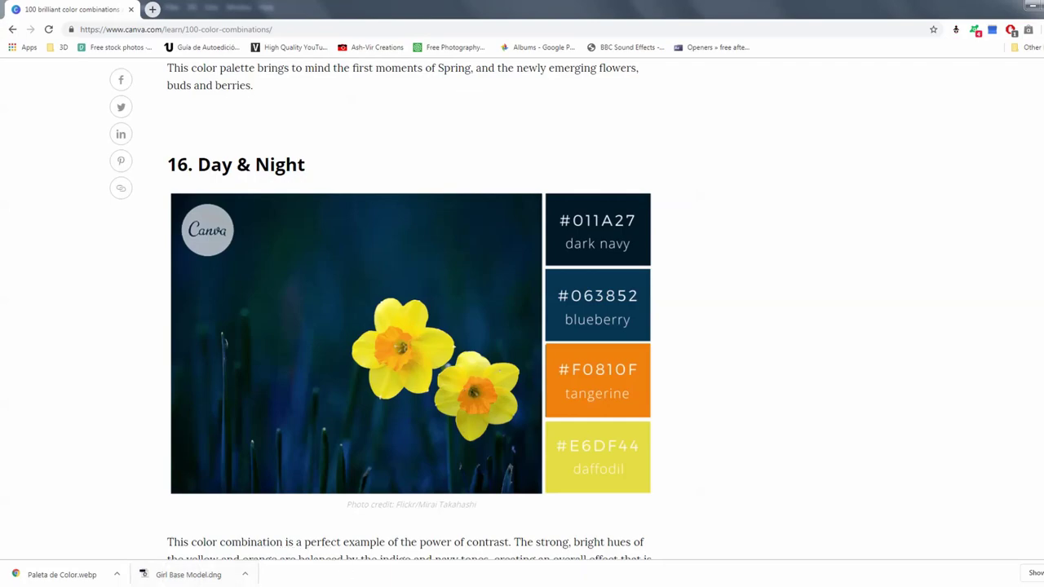
{"action": "key", "text": "alt+Tab"}
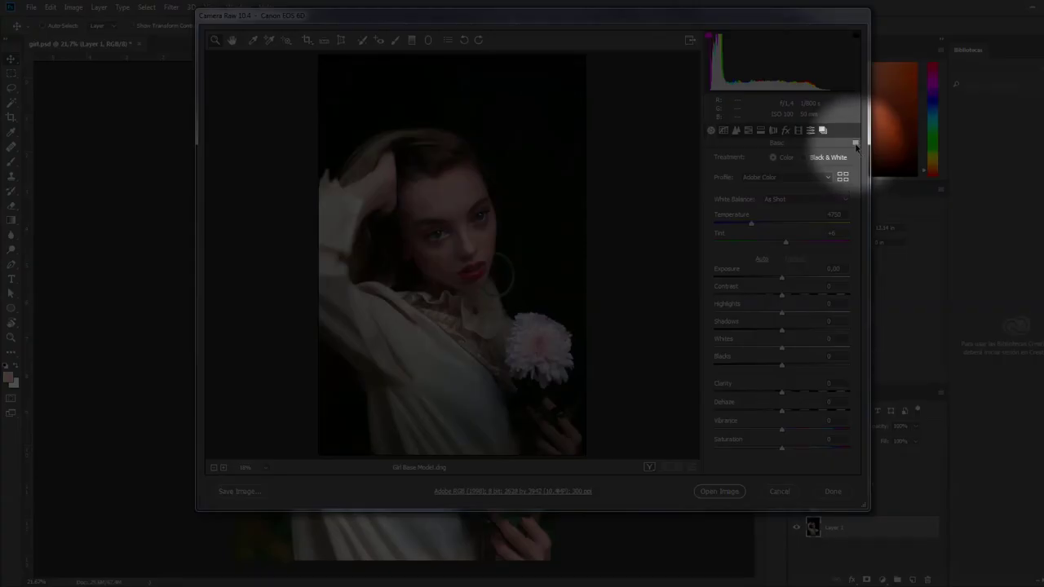
- Load the saved "Chica color grading" preset from the Color Grading folder into the Camera Raw settings of Girl Base Model.dng
{"action": "left_click", "coordinate": [856, 143]}
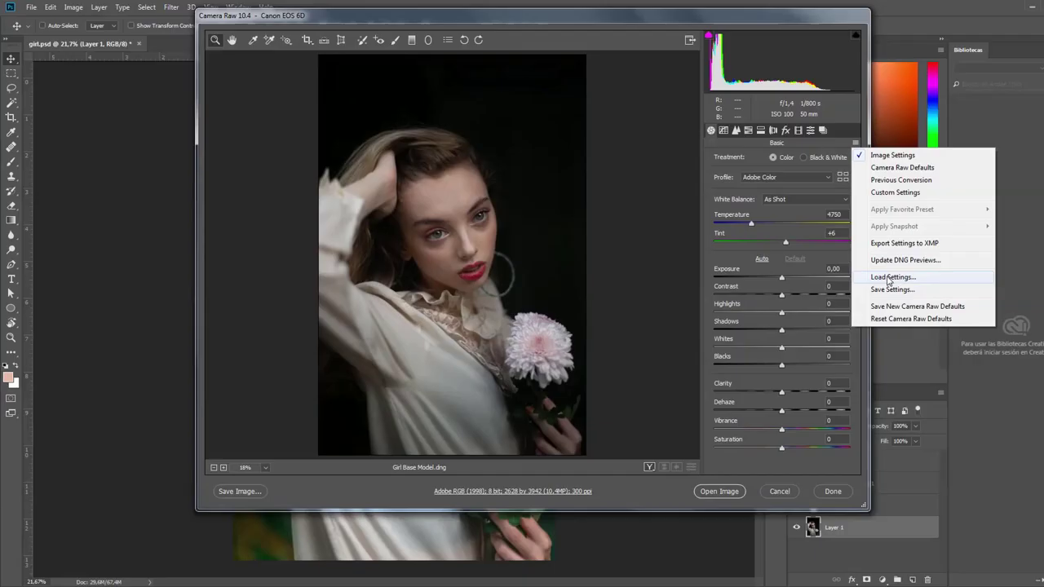
{"action": "left_click", "coordinate": [890, 277]}
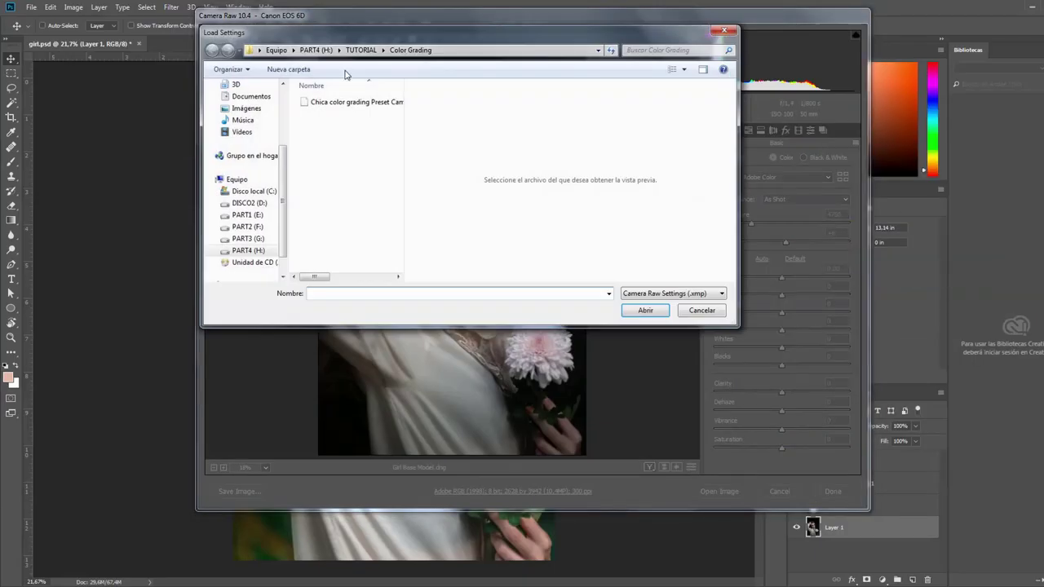
{"action": "left_click", "coordinate": [356, 102]}
{"action": "left_click", "coordinate": [645, 311]}
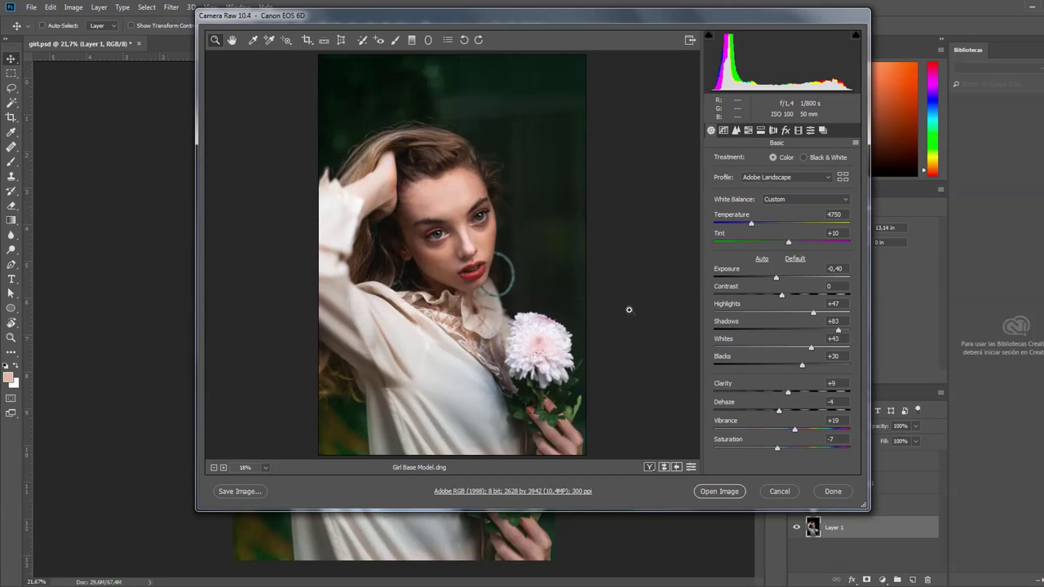
- Inspect the model's face and blouse up close in the Camera Raw preview, and open the developed image in Photoshop
{"action": "left_click", "coordinate": [445, 235]}
{"action": "left_click", "coordinate": [462, 286]}
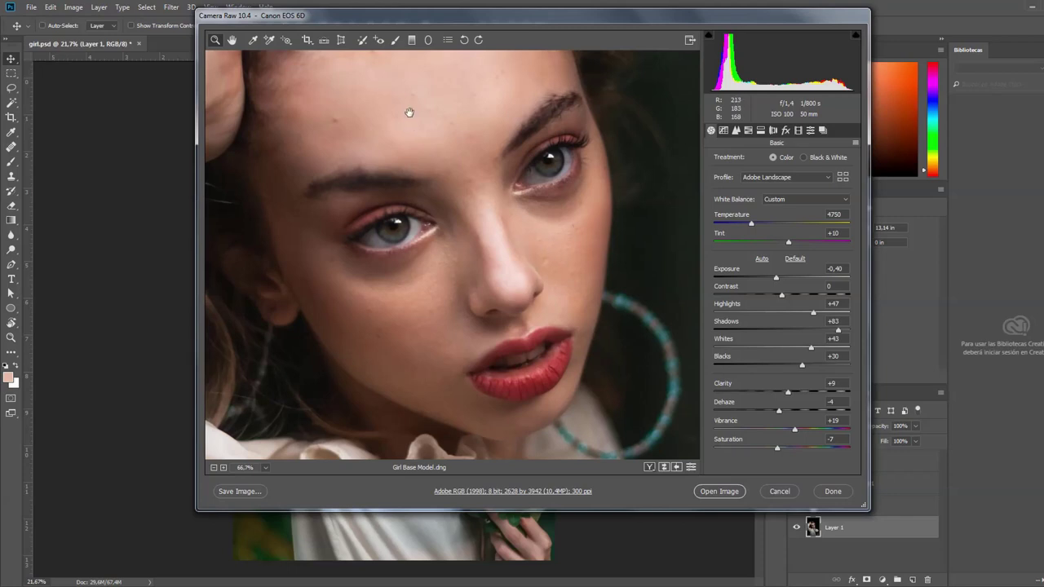
{"action": "left_click_drag", "start_coordinate": [410, 111], "coordinate": [489, 240]}
{"action": "left_click_drag", "start_coordinate": [517, 307], "coordinate": [468, 151]}
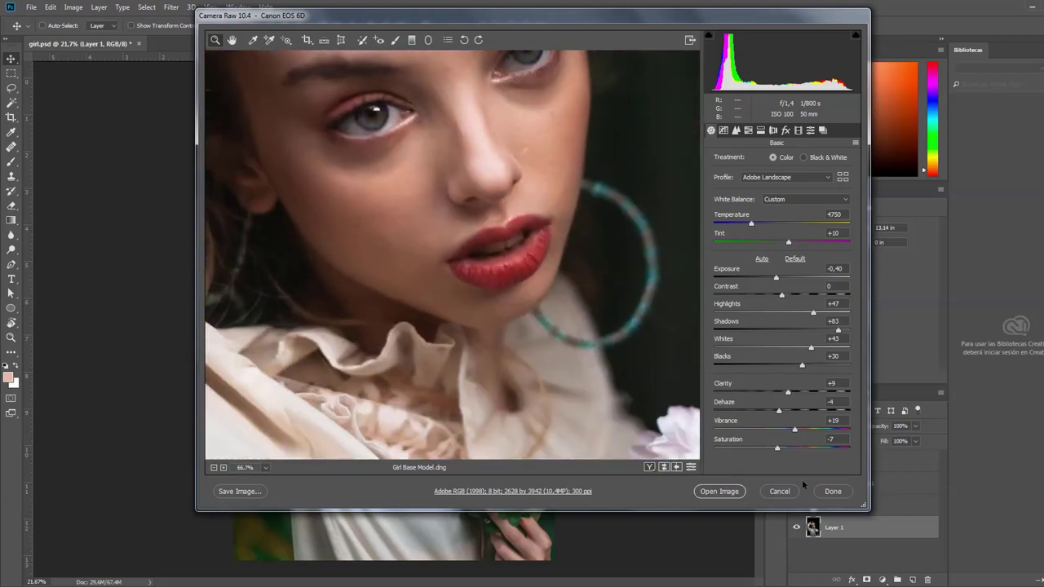
{"action": "left_click", "coordinate": [833, 492]}
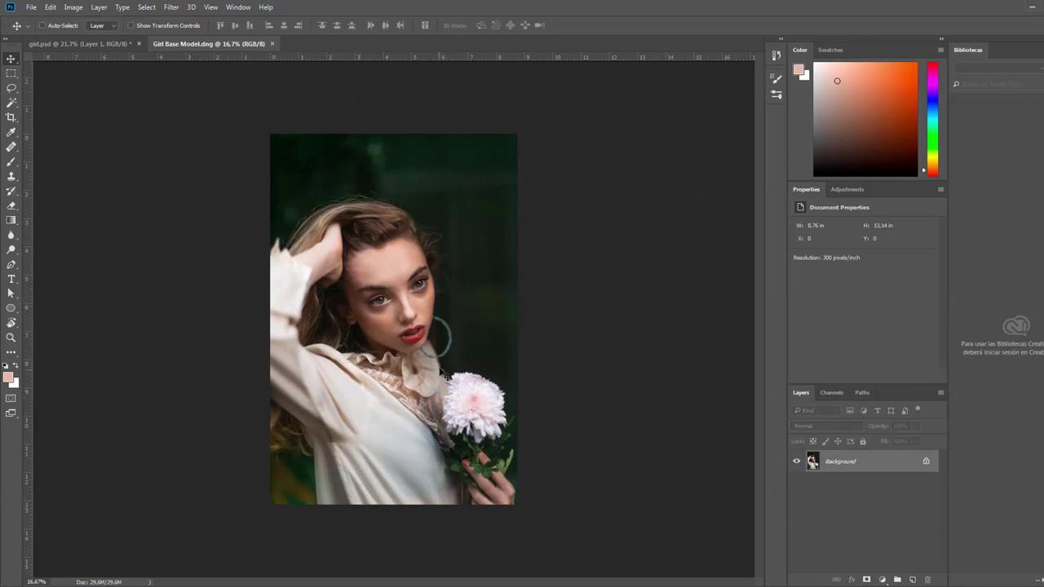
- Add a Curves adjustment layer above the Background layer of Girl Base Model.dng
{"action": "scroll", "coordinate": [376, 348], "scroll_direction": "up", "scroll_amount": 1}
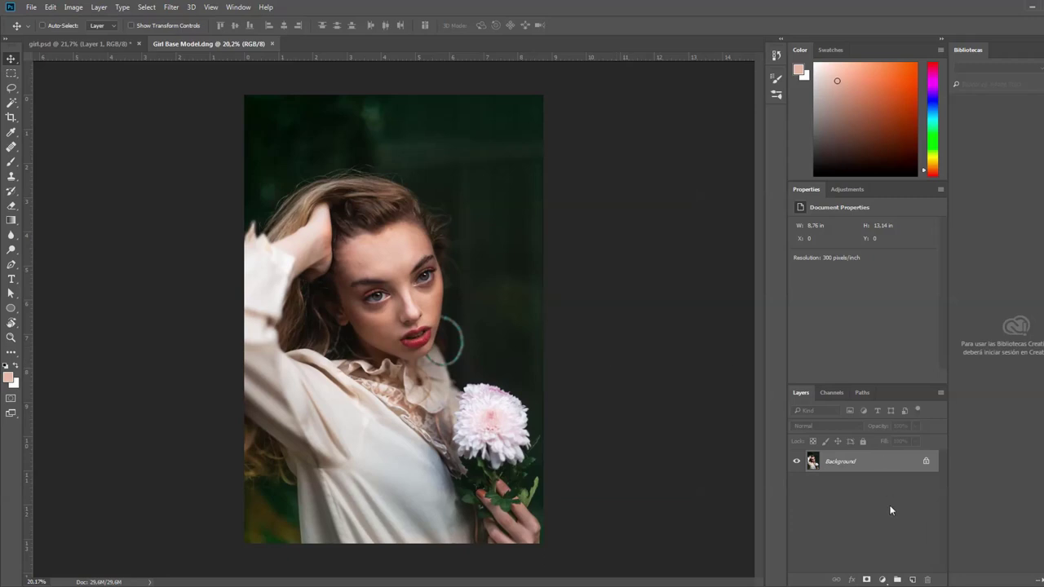
{"action": "left_click", "coordinate": [882, 580]}
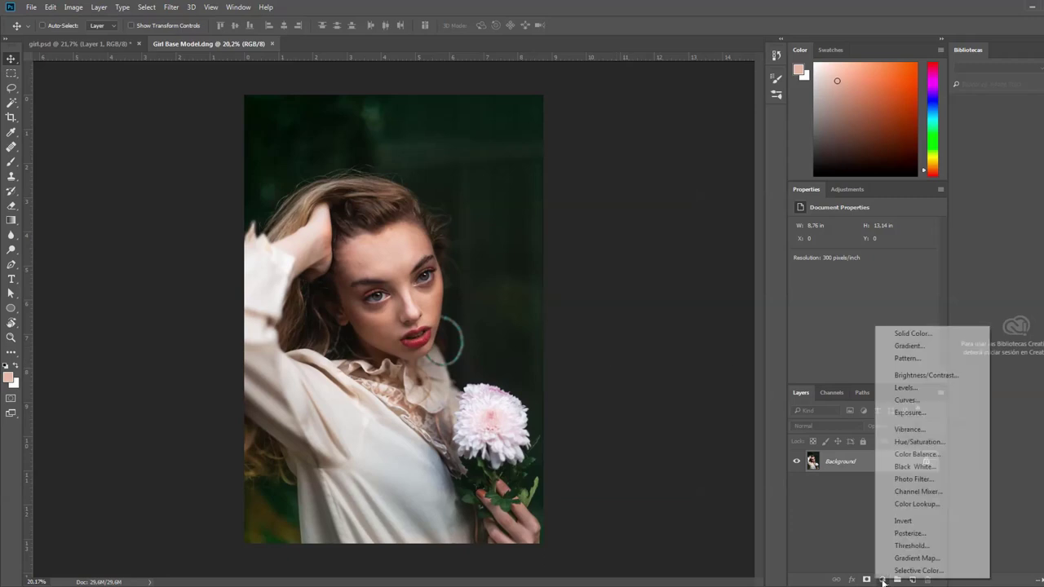
{"action": "left_click", "coordinate": [901, 400]}
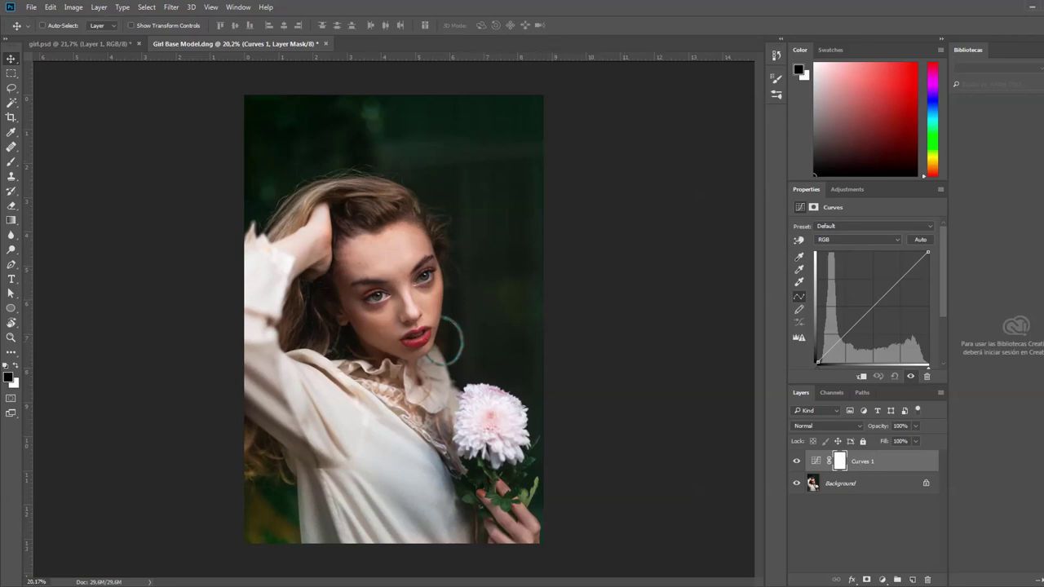
- Copy the Birds & Berries palette image from the Canva page in Chrome and paste it into the Girl Base Model.dng document
{"action": "mouse_move", "coordinate": [278, 580]}
{"action": "left_click", "coordinate": [282, 538]}
{"action": "scroll", "coordinate": [610, 228], "scroll_direction": "up", "scroll_amount": 5}
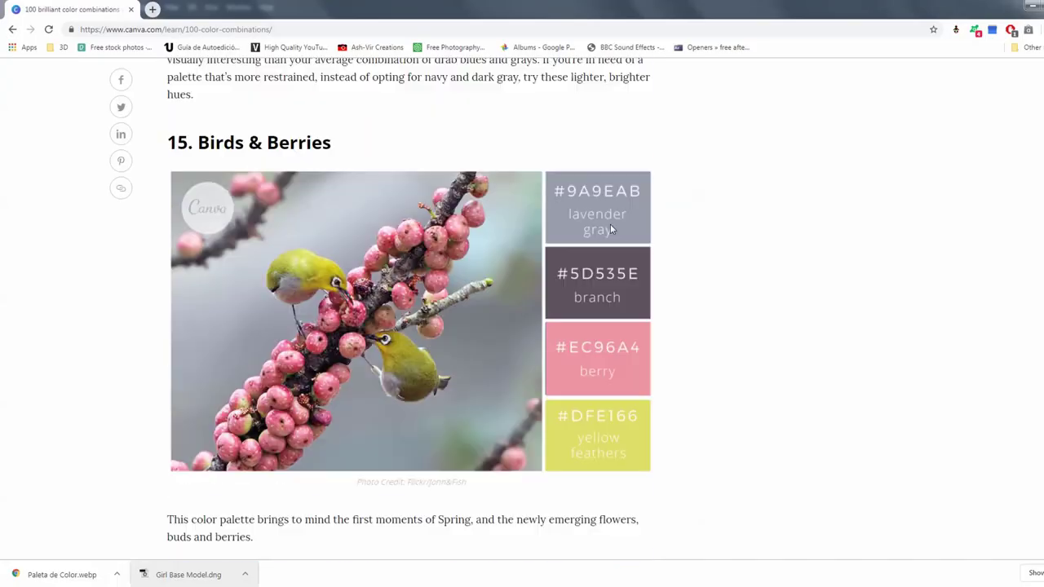
{"action": "scroll", "coordinate": [610, 229], "scroll_direction": "up", "scroll_amount": 1}
{"action": "right_click", "coordinate": [414, 353]}
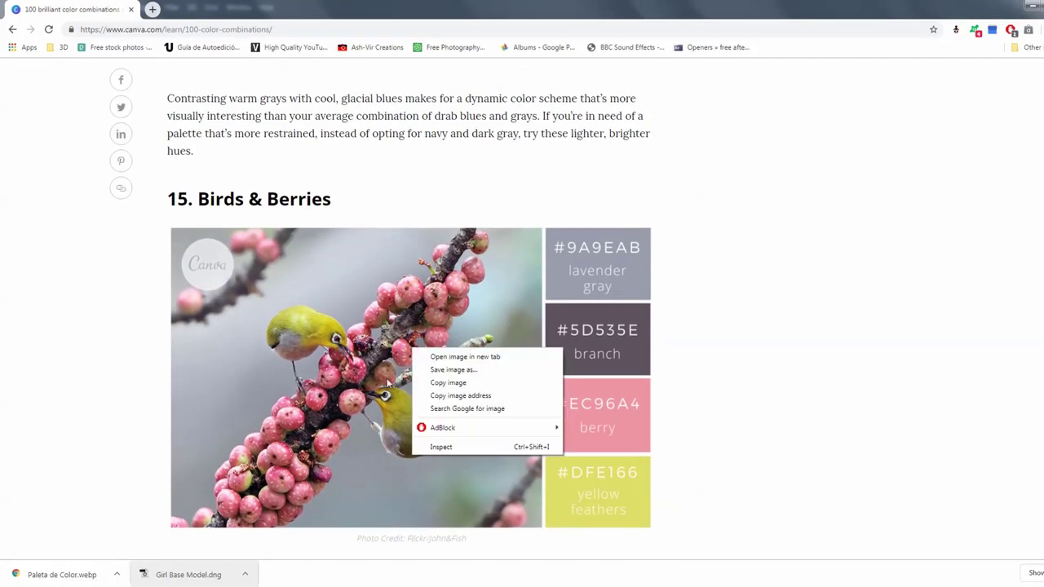
{"action": "left_click", "coordinate": [440, 383]}
{"action": "left_click", "coordinate": [359, 581]}
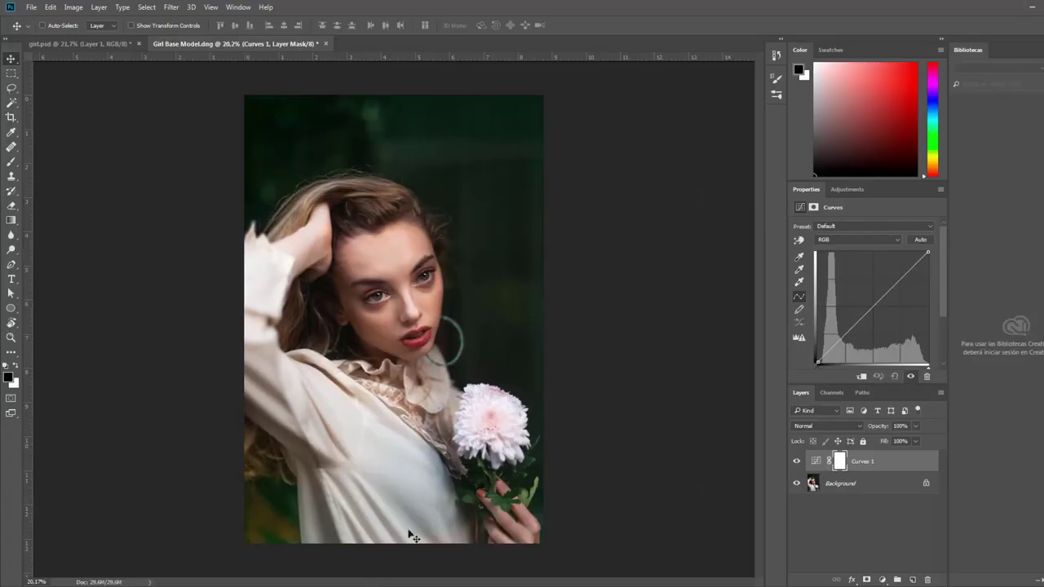
{"action": "key", "text": "ctrl+v"}
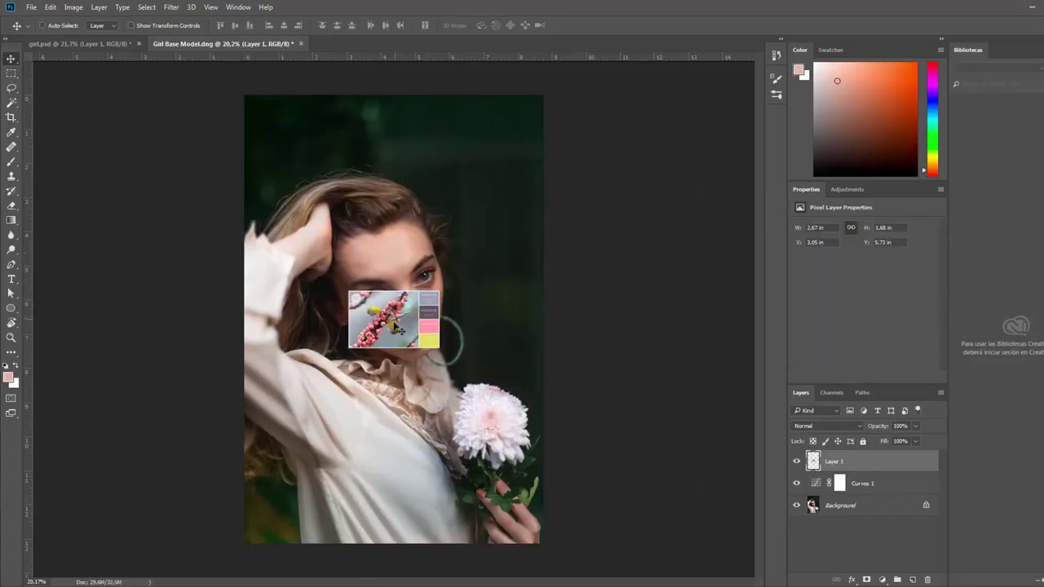
- Scale the pasted palette image to 500% and position it so its color swatches sit beside the model's face
{"action": "left_click_drag", "start_coordinate": [397, 334], "coordinate": [332, 395]}
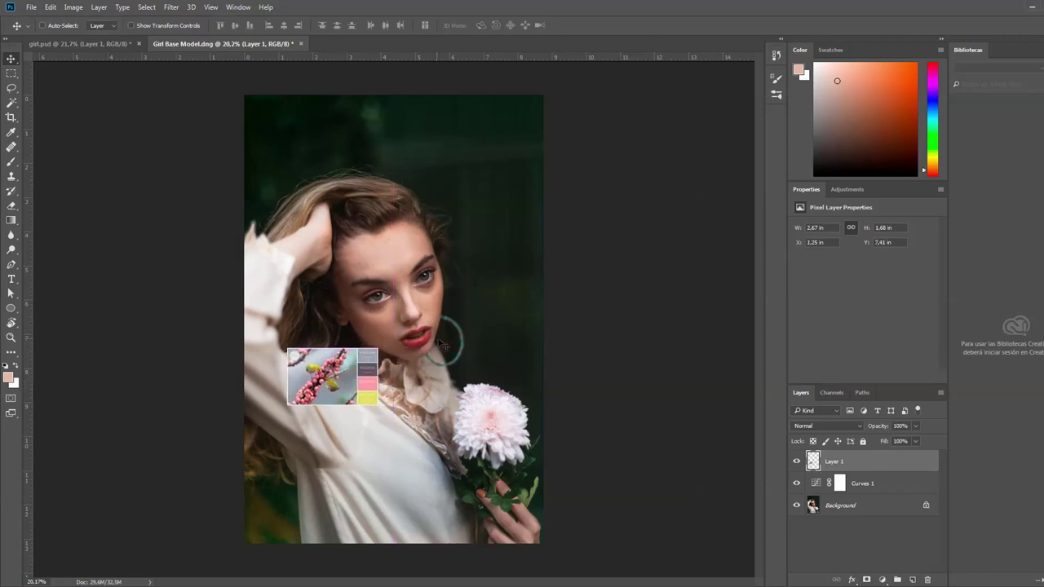
{"action": "key", "text": "ctrl"}
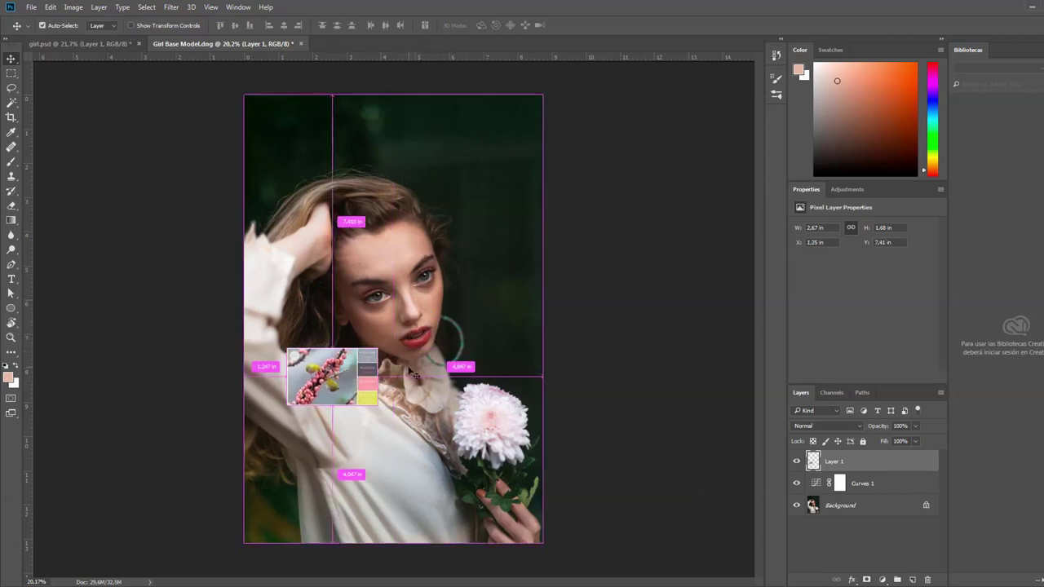
{"action": "key", "text": "ctrl+t"}
{"action": "left_click_drag", "start_coordinate": [378, 348], "coordinate": [522, 171]}
{"action": "left_click_drag", "start_coordinate": [409, 384], "coordinate": [239, 427]}
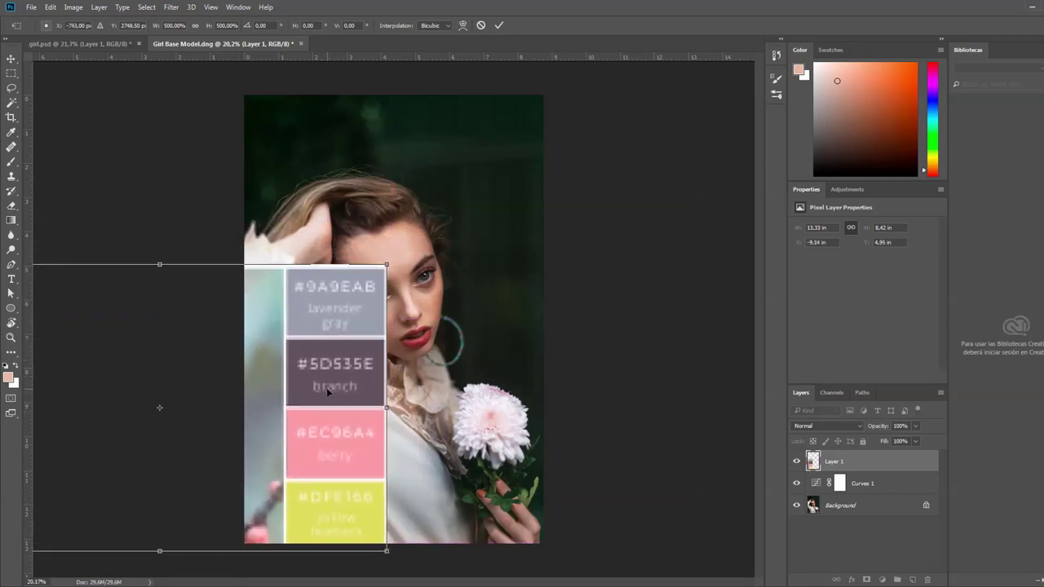
{"action": "key", "text": "Return"}
{"action": "scroll", "coordinate": [430, 365], "scroll_direction": "up", "scroll_amount": 2}
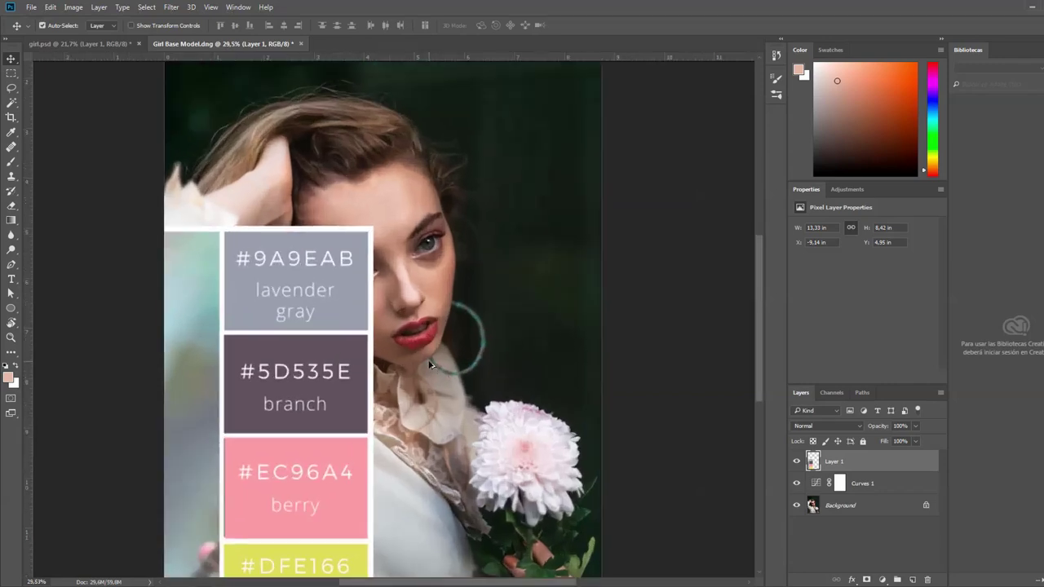
{"action": "scroll", "coordinate": [431, 365], "scroll_direction": "up", "scroll_amount": 2}
{"action": "scroll", "coordinate": [485, 335], "scroll_direction": "up", "scroll_amount": 1}
{"action": "left_click_drag", "start_coordinate": [246, 398], "coordinate": [248, 356]}
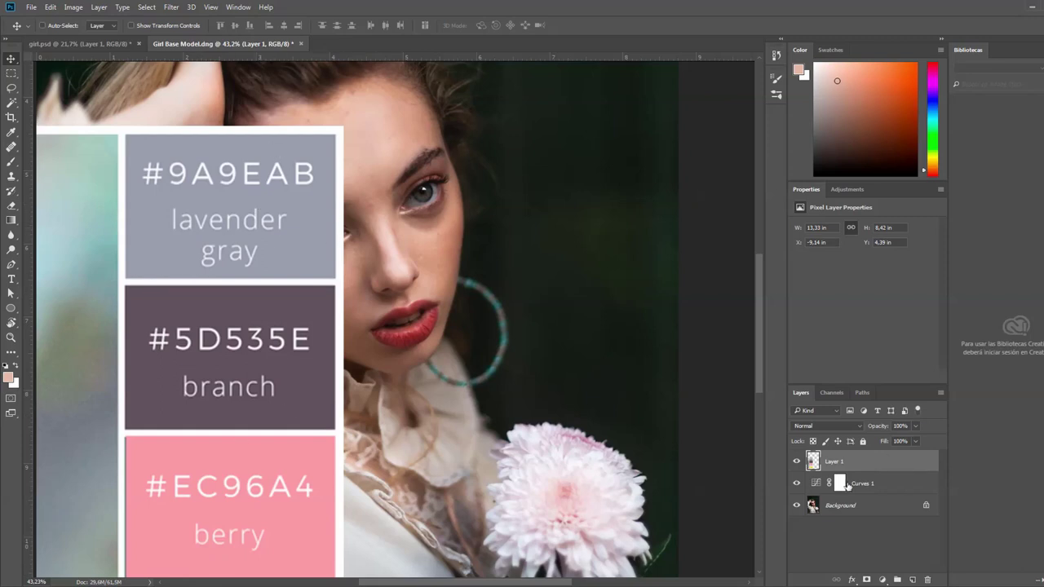
- Set the Curves 1 target shadow color to 5d535e without saving it as default, and sample the dark area just below the jaw
{"action": "left_click", "coordinate": [820, 482]}
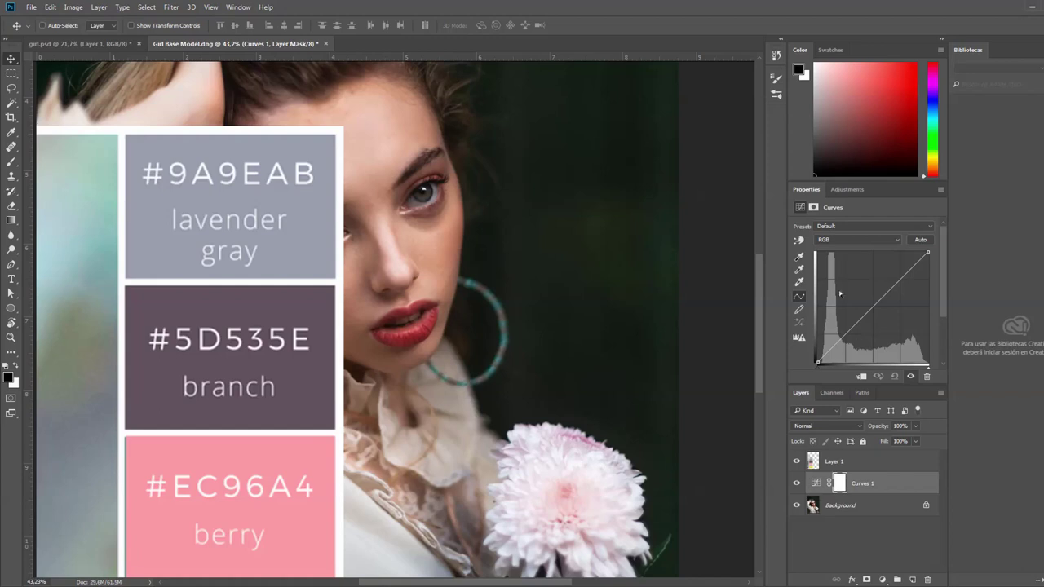
{"action": "double_click", "coordinate": [799, 258]}
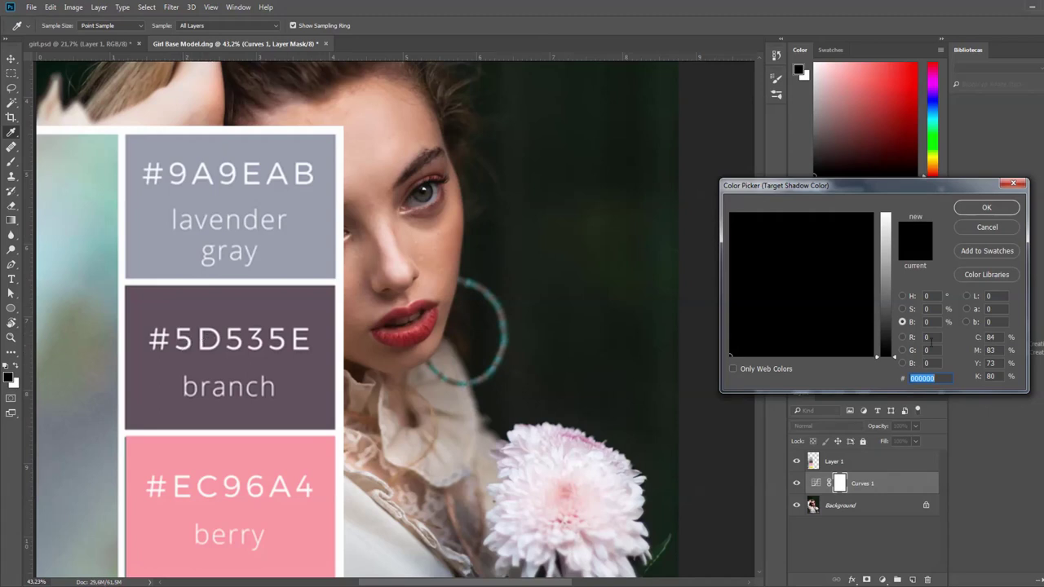
{"action": "type", "text": "5d53"}
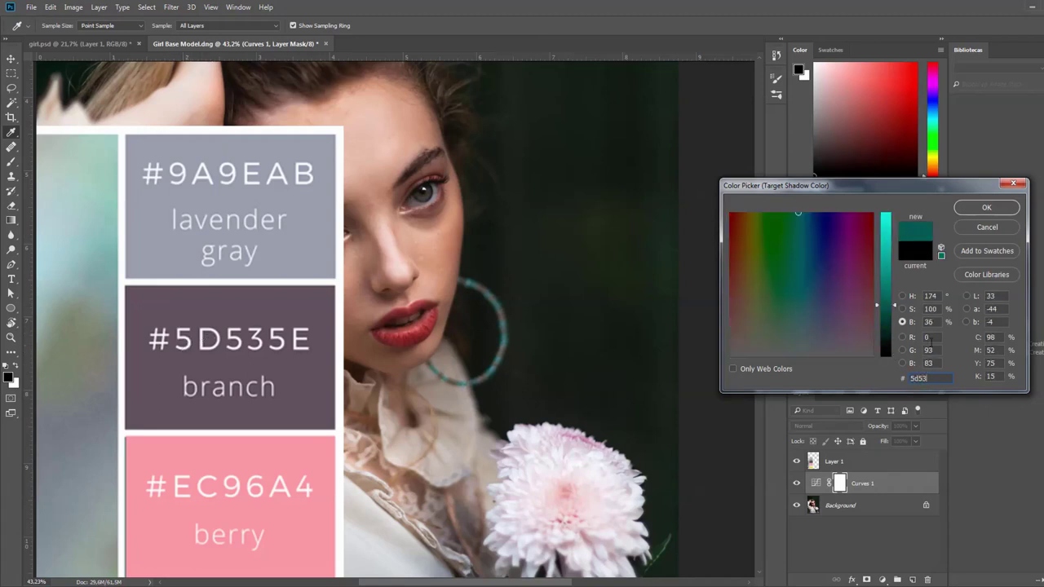
{"action": "type", "text": "5e"}
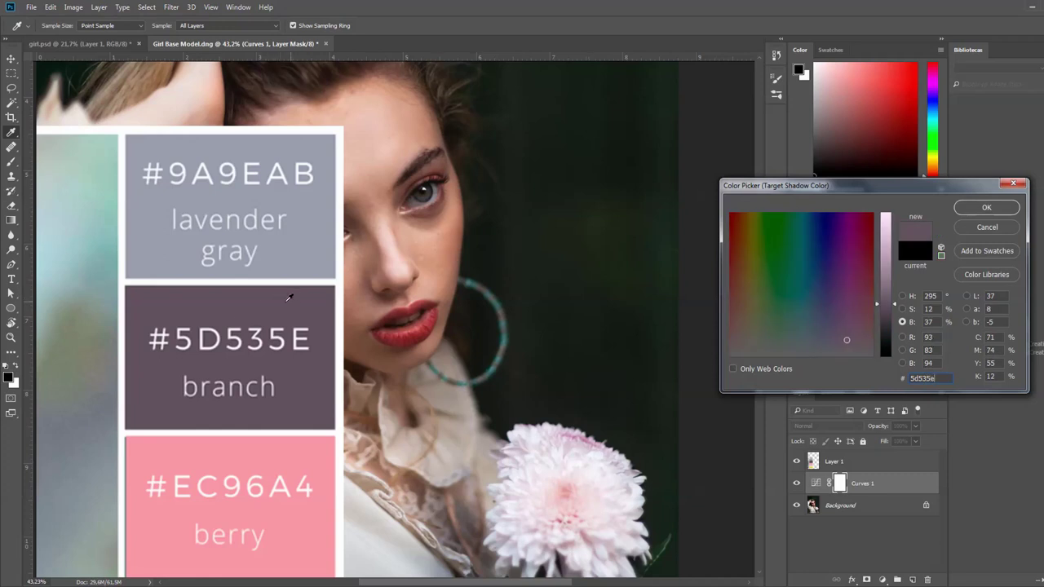
{"action": "type", "text": "ffffff"}
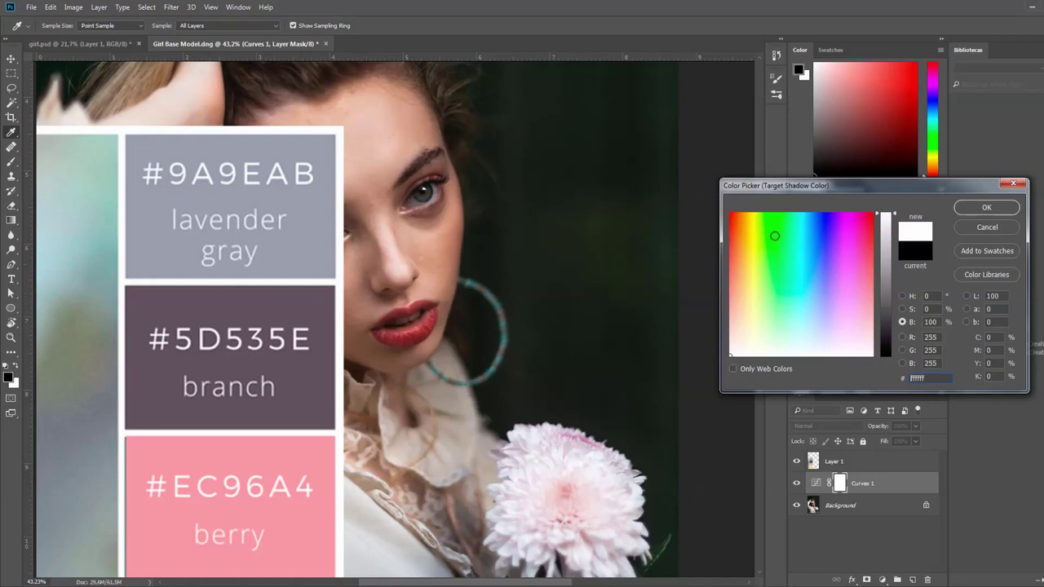
{"action": "key", "text": "ctrl+a"}
{"action": "type", "text": "5d5"}
{"action": "type", "text": "e"}
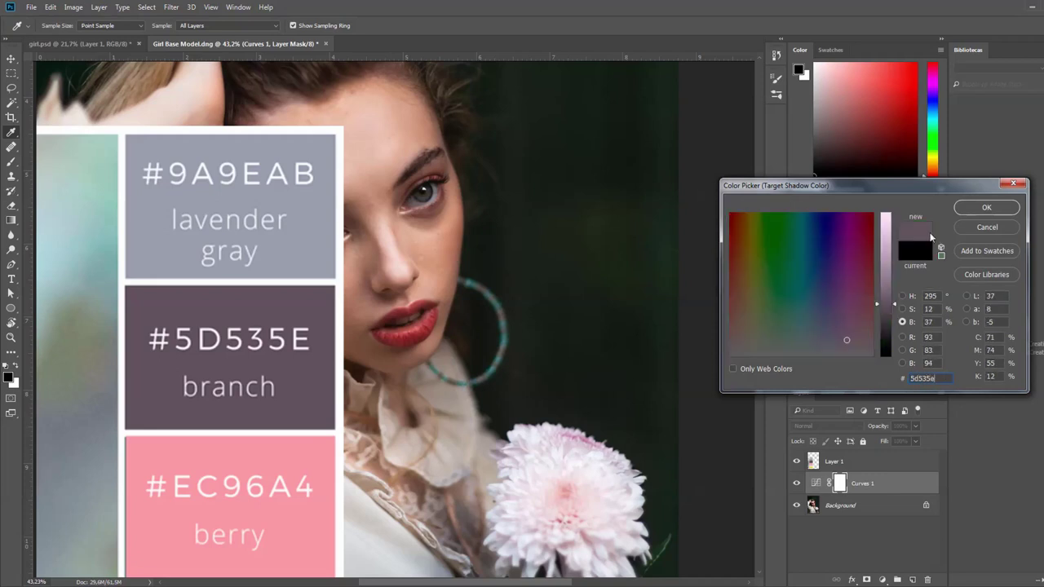
{"action": "left_click", "coordinate": [986, 207]}
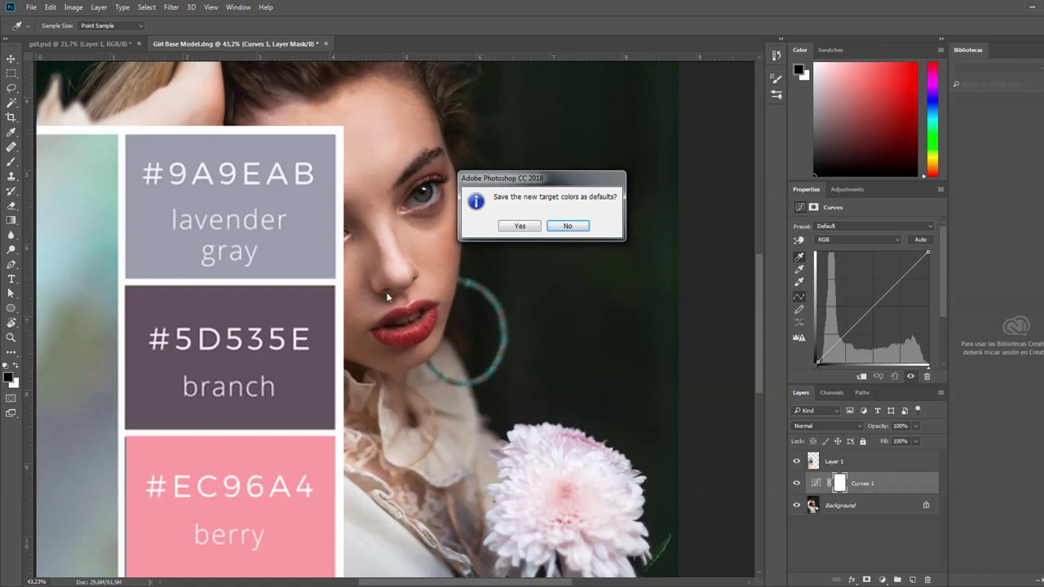
{"action": "left_click", "coordinate": [568, 226]}
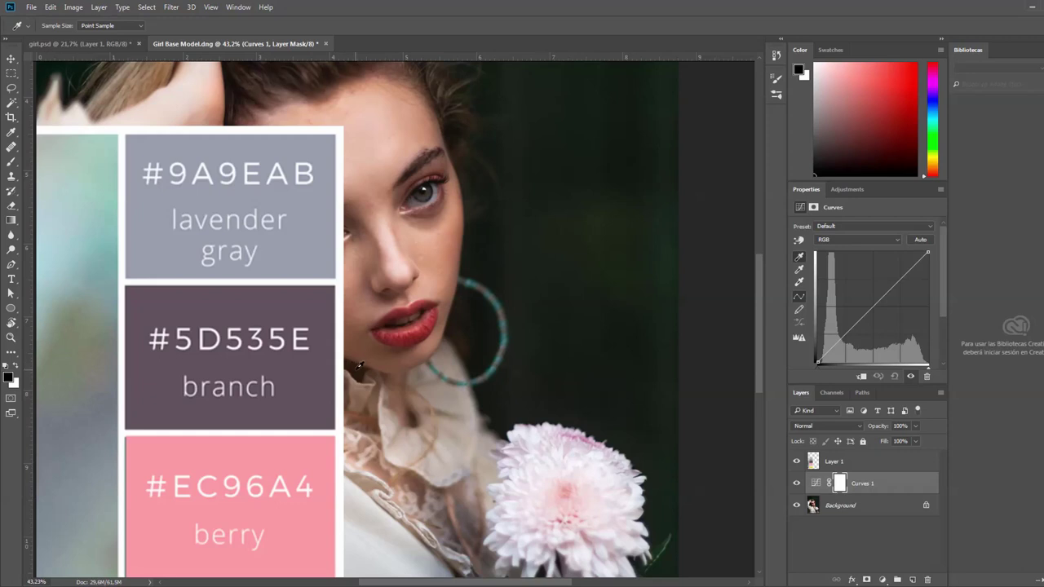
{"action": "left_click", "coordinate": [357, 367]}
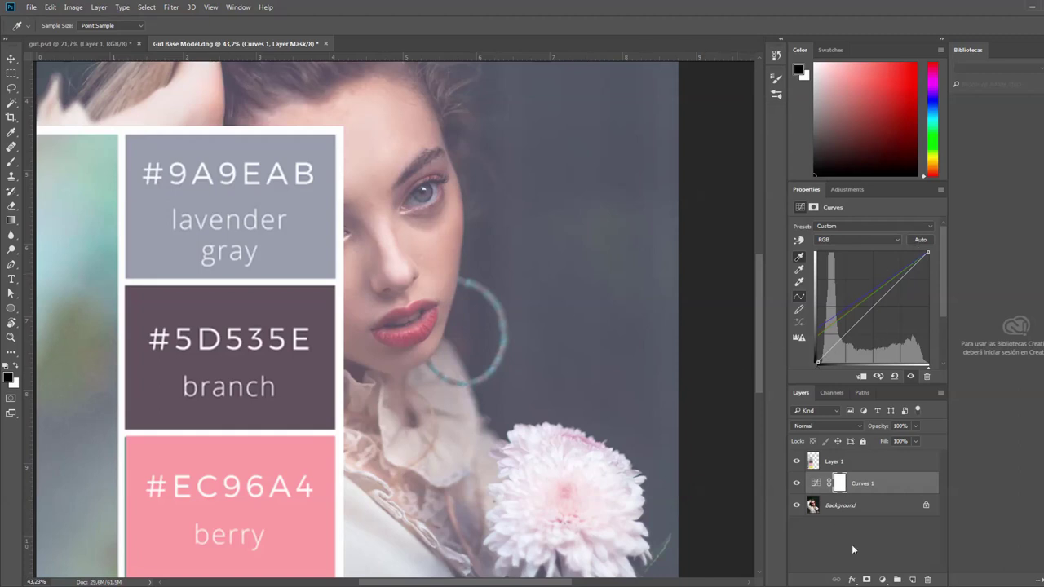
- Set the Curves 1 target midtone color to 9a9eab without saving it as default
{"action": "double_click", "coordinate": [799, 273]}
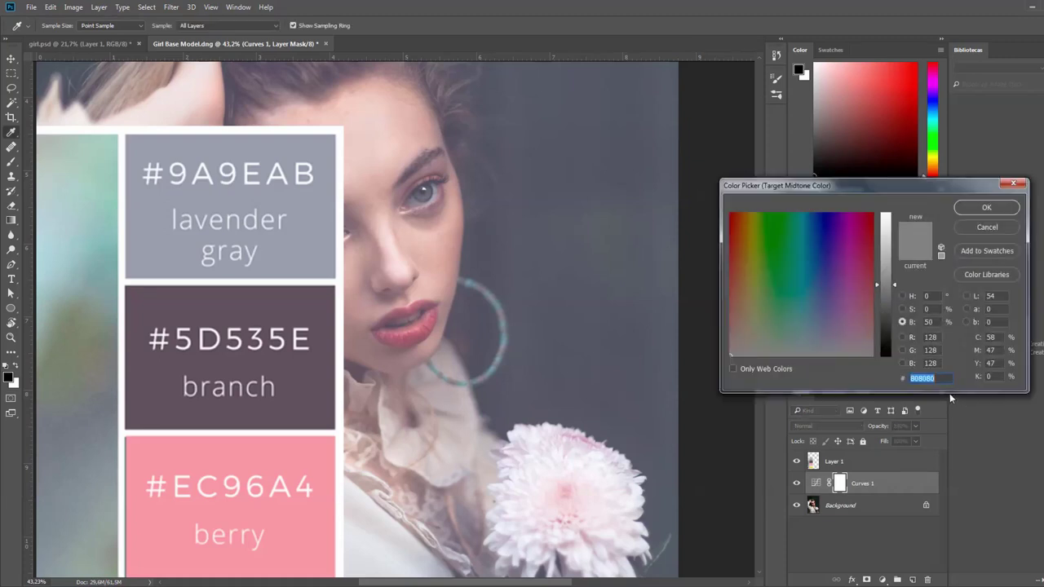
{"action": "type", "text": "9a"}
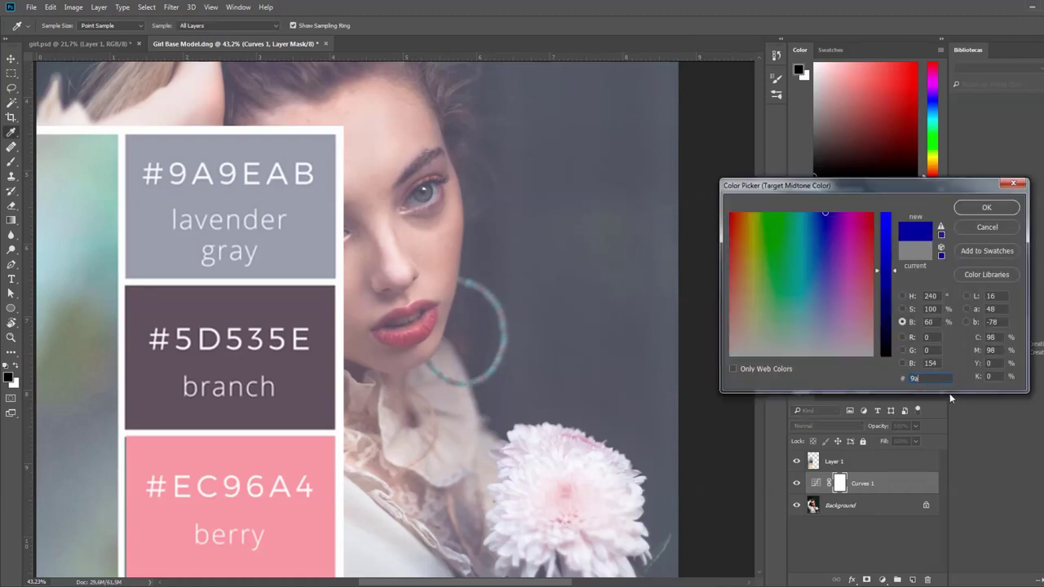
{"action": "type", "text": "9eab"}
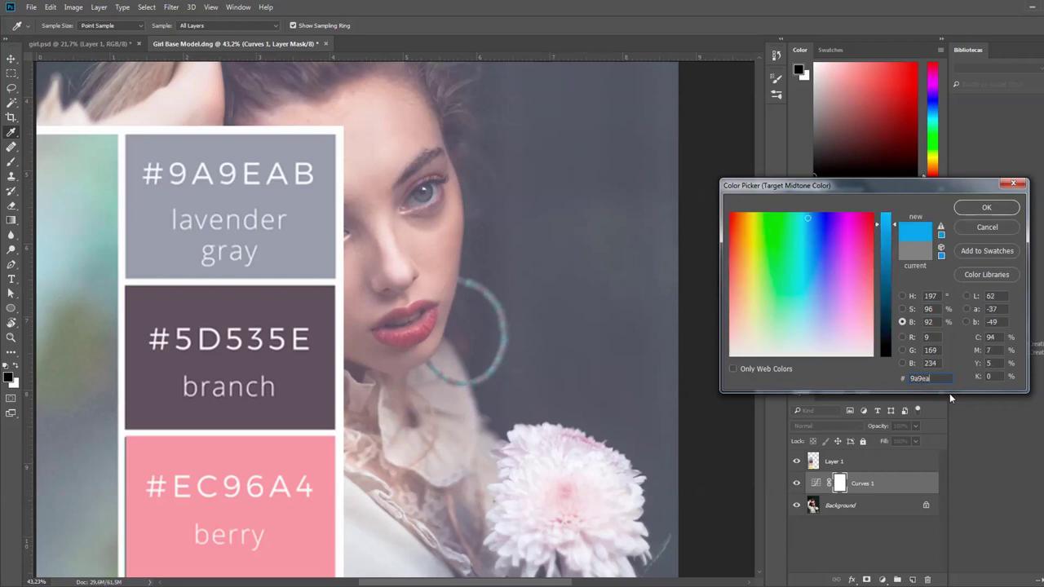
{"action": "left_click", "coordinate": [996, 210]}
{"action": "left_click", "coordinate": [556, 229]}
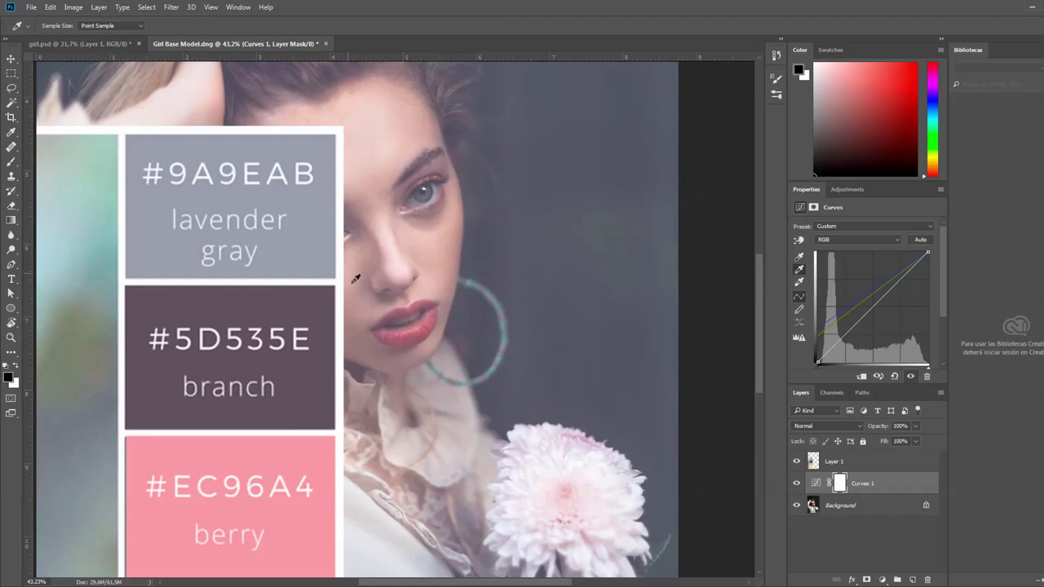
- Sample midtones at the face's edge and upper forehead, ending on the cheek edge beside the earring
{"action": "left_click", "coordinate": [462, 215]}
{"action": "left_click", "coordinate": [372, 86]}
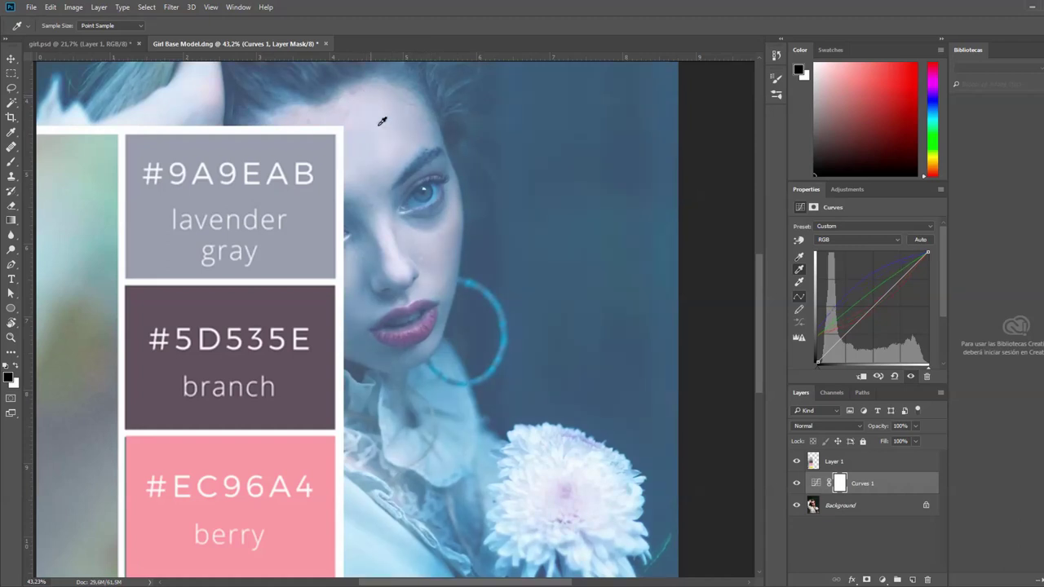
{"action": "left_click", "coordinate": [453, 292]}
{"action": "left_click", "coordinate": [447, 298]}
- Set the Curves target highlight color to ec96ae without saving it as default, and sample the model's lips as the highlight point
{"action": "double_click", "coordinate": [799, 283]}
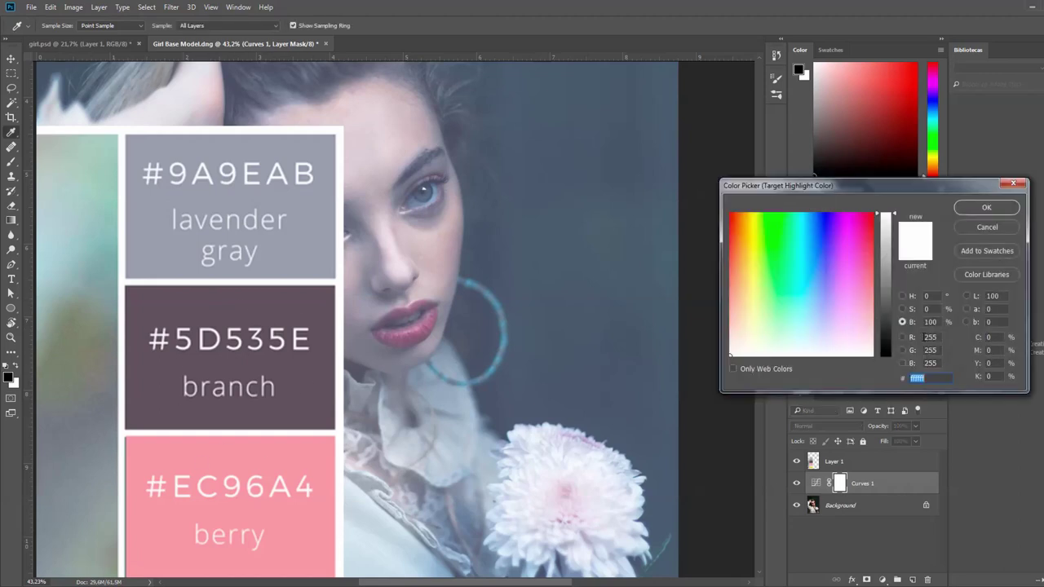
{"action": "type", "text": "ec"}
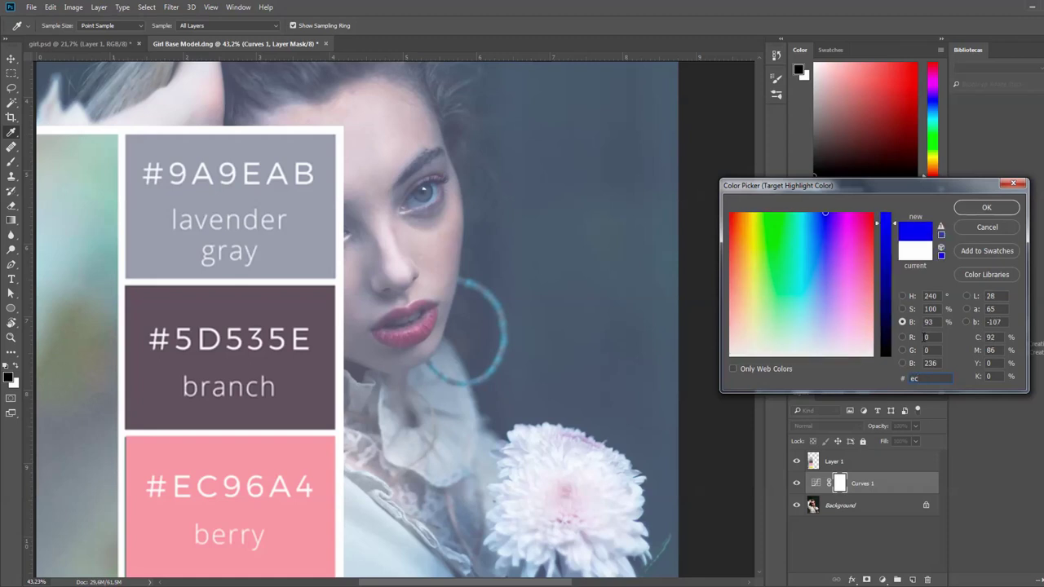
{"action": "type", "text": "9"}
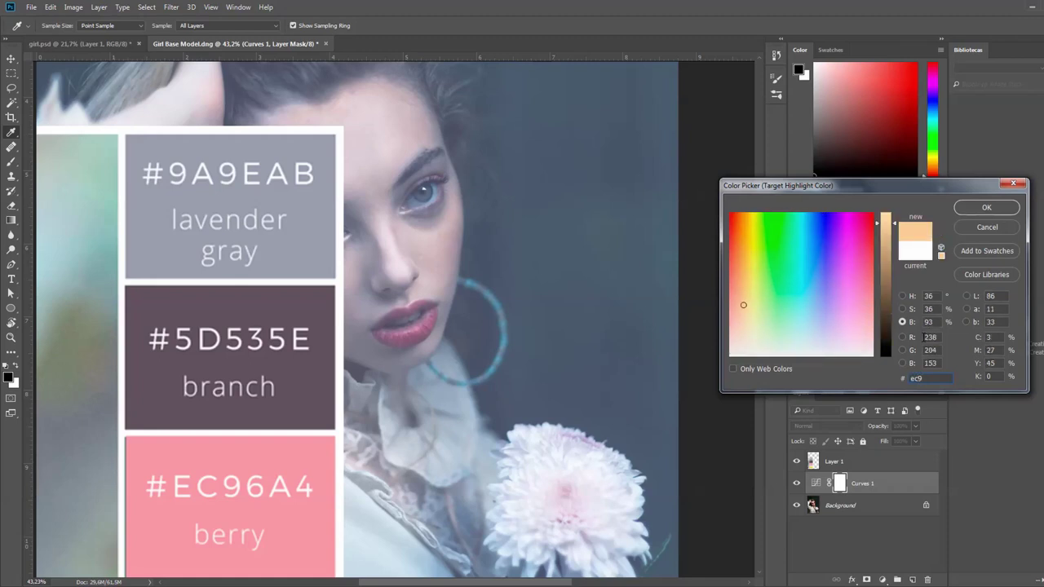
{"action": "type", "text": "6ae"}
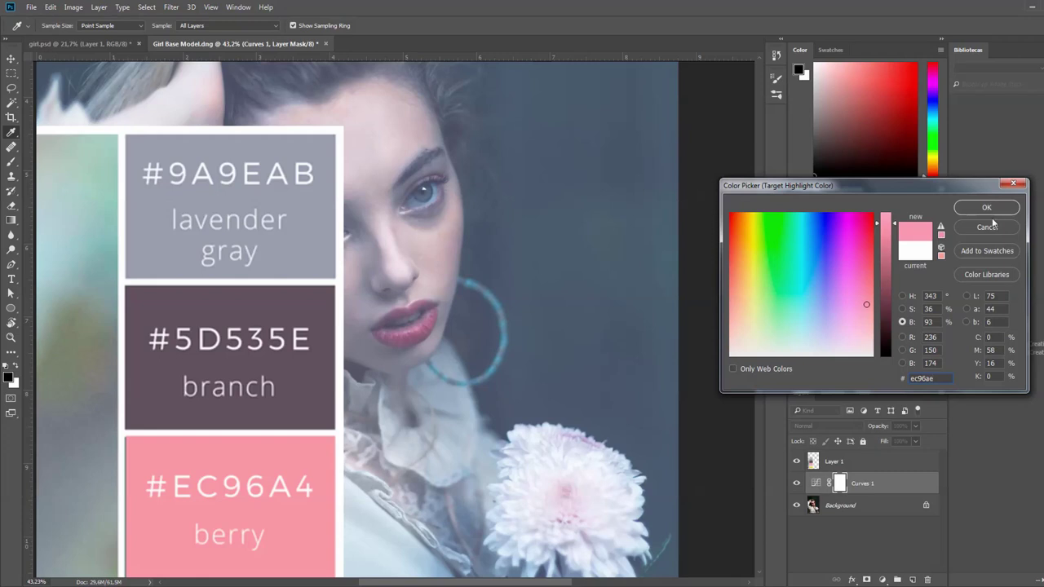
{"action": "left_click", "coordinate": [989, 208]}
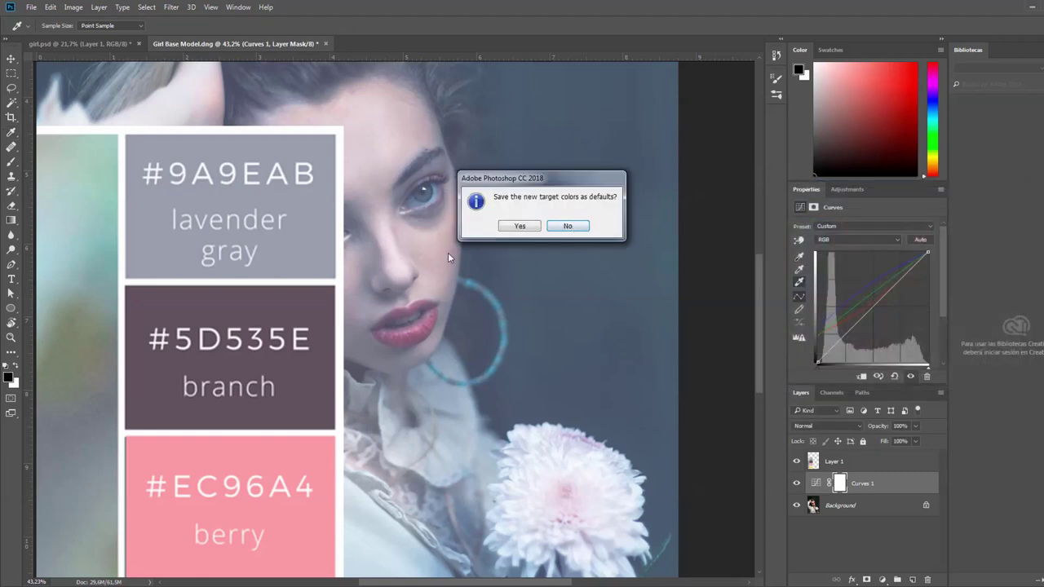
{"action": "key", "text": "Return"}
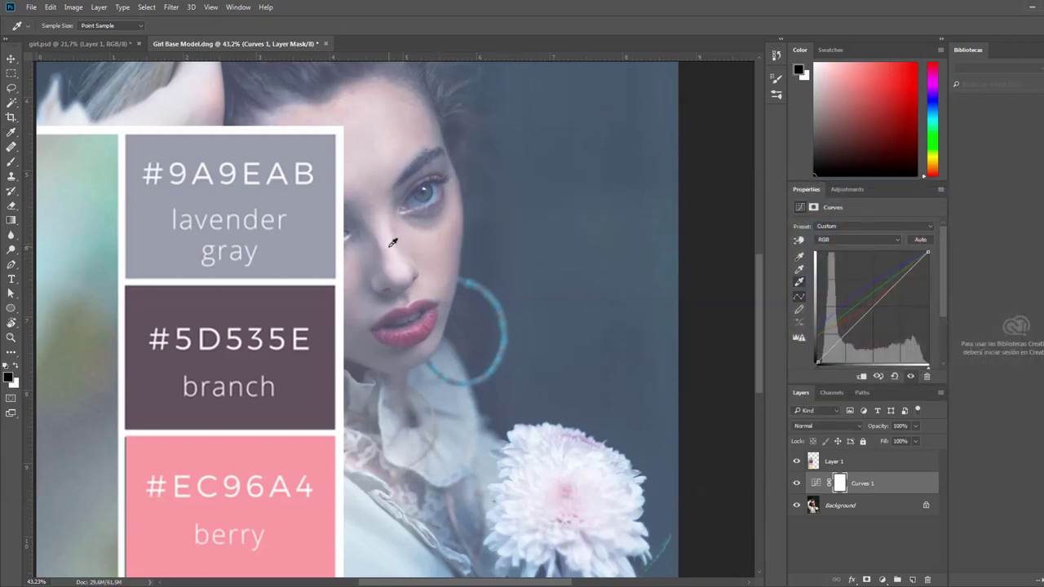
{"action": "left_click", "coordinate": [416, 326]}
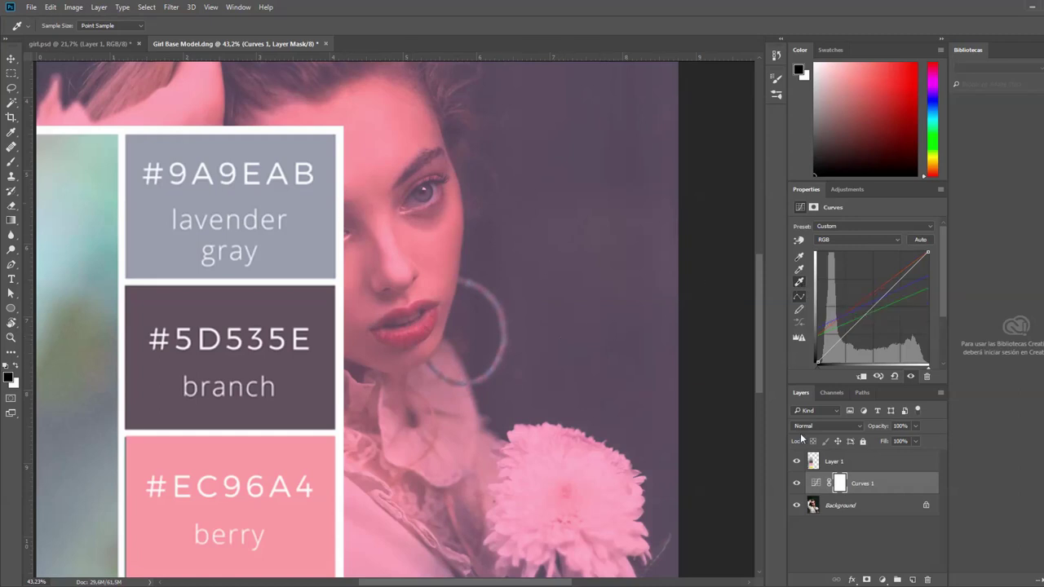
- Hide the pasted palette on Layer 1 to view the graded portrait without it
{"action": "left_click", "coordinate": [796, 462]}
{"action": "key", "text": "ctrl+0"}
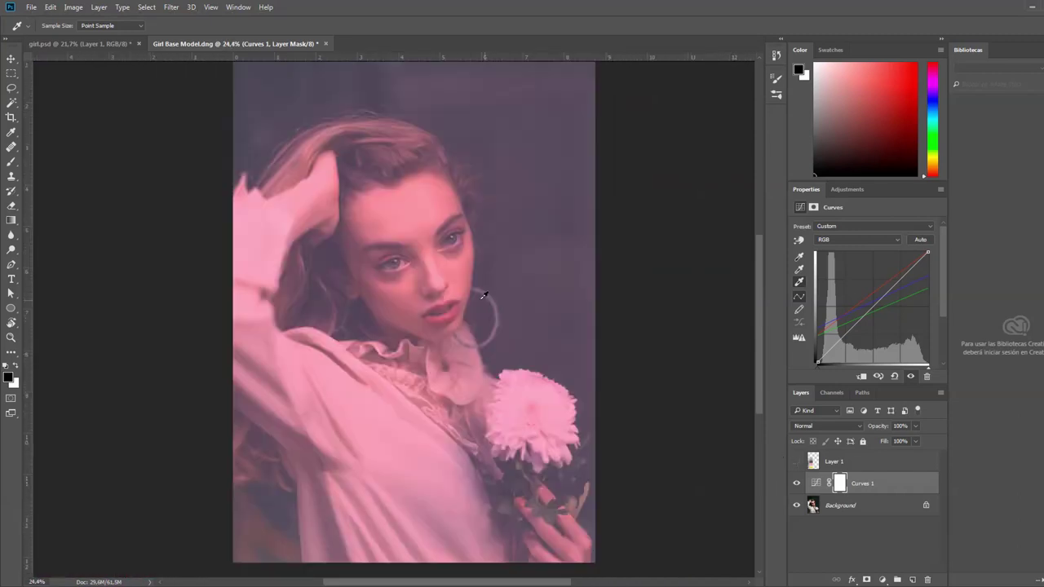
{"action": "scroll", "coordinate": [453, 292], "scroll_direction": "up", "scroll_amount": 2}
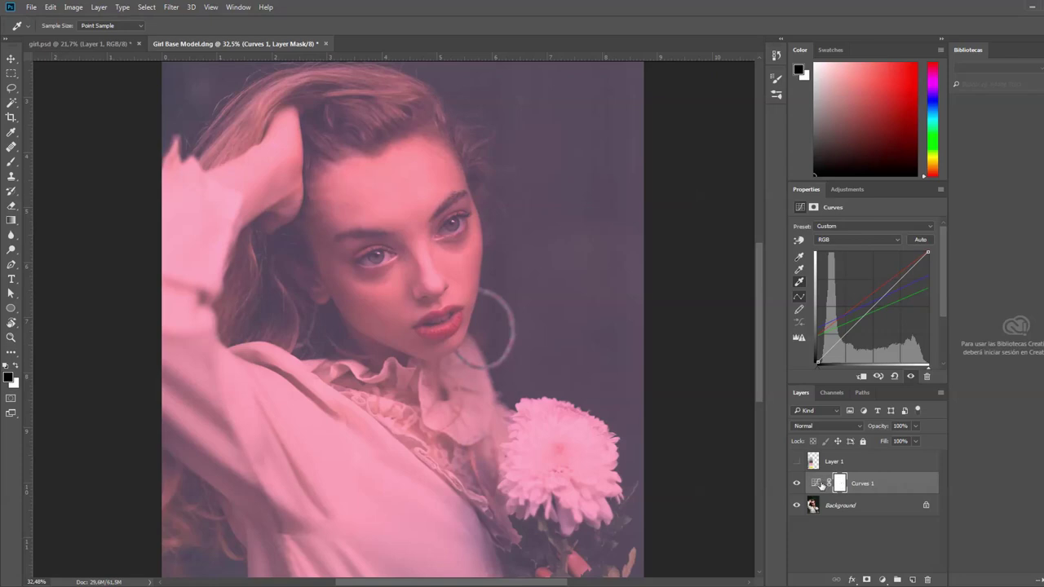
- Lower the target highlight color's saturation to 15% (eccad3) without saving it as default
{"action": "double_click", "coordinate": [800, 282]}
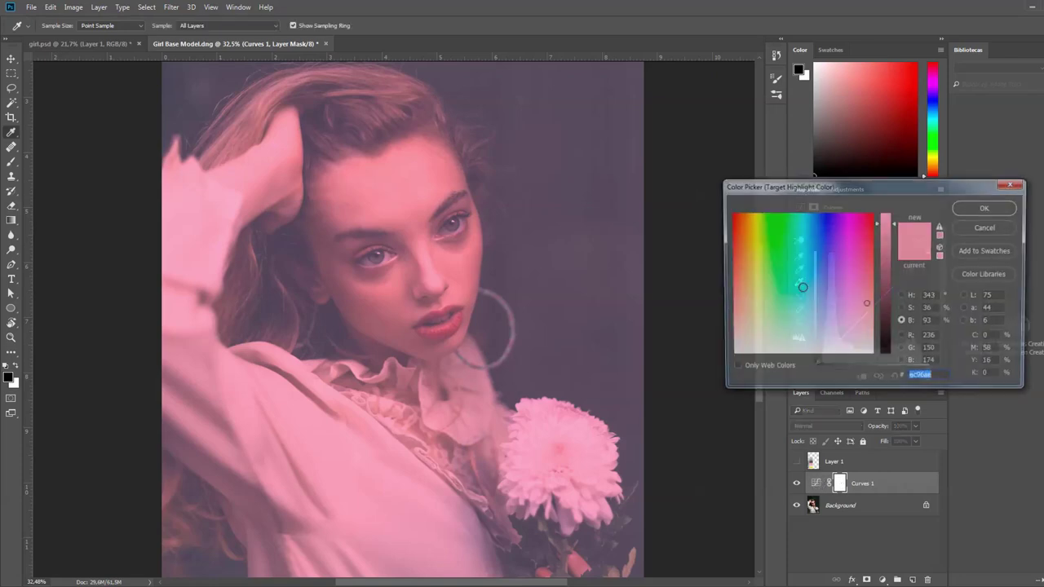
{"action": "left_click", "coordinate": [902, 309]}
{"action": "left_click", "coordinate": [903, 322]}
{"action": "left_click", "coordinate": [902, 310]}
{"action": "left_click", "coordinate": [902, 296]}
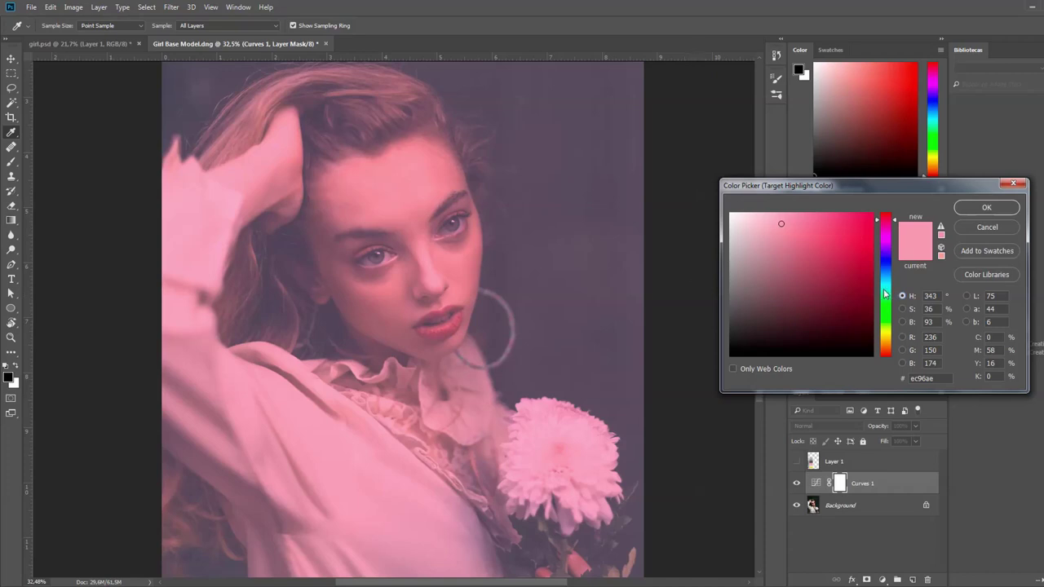
{"action": "left_click", "coordinate": [902, 309]}
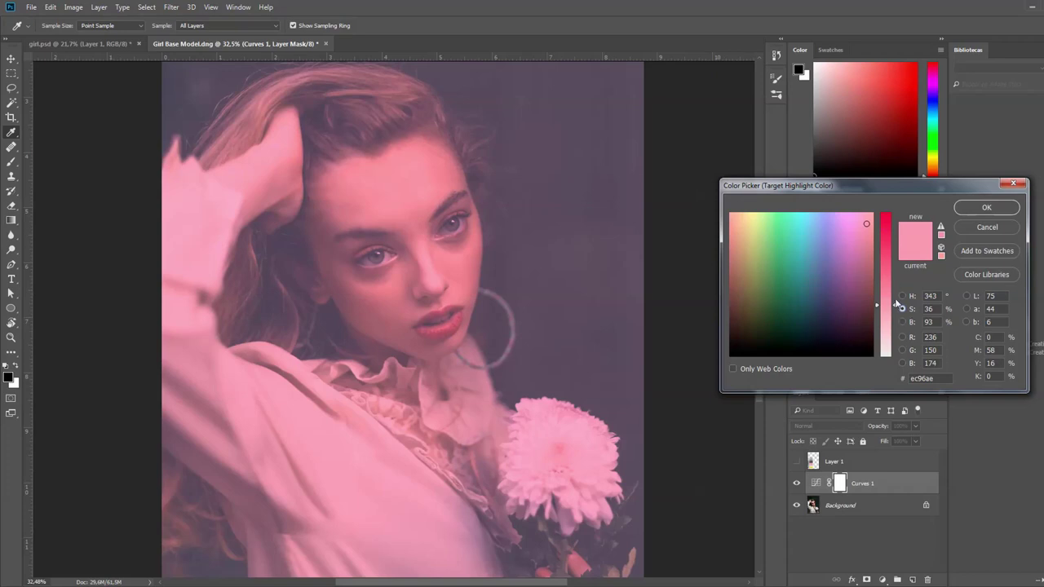
{"action": "mouse_move", "coordinate": [897, 308]}
{"action": "left_mouse_down"}
{"action": "mouse_move", "coordinate": [901, 343]}
{"action": "mouse_move", "coordinate": [904, 324]}
{"action": "left_mouse_up"}
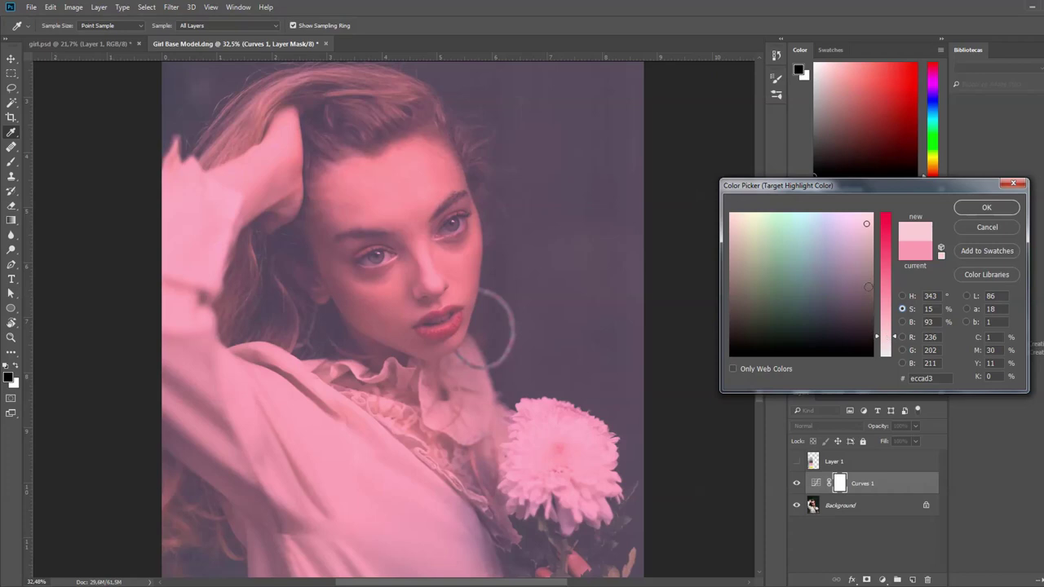
{"action": "left_click", "coordinate": [986, 208]}
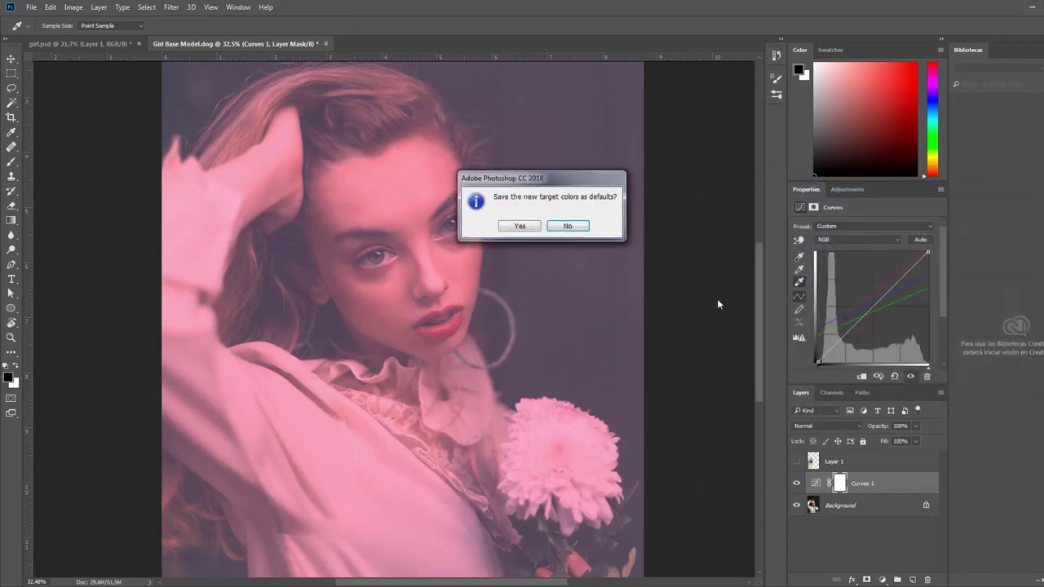
{"action": "left_click", "coordinate": [560, 230]}
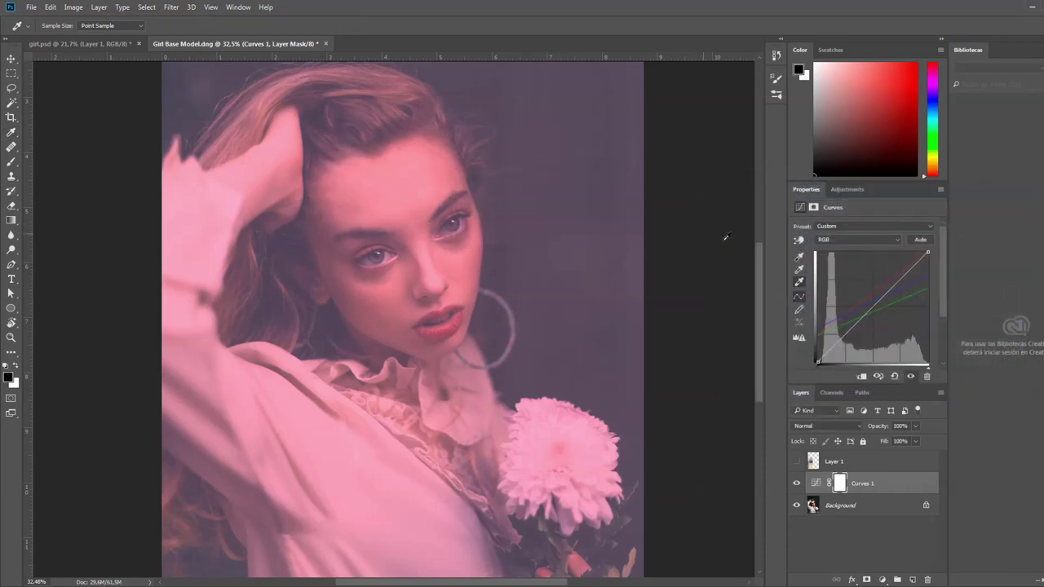
- Raise the target highlight color's brightness to 95% (f1ced8) without saving it as default, and sample the highlight on the bridge of the nose
{"action": "double_click", "coordinate": [799, 282]}
{"action": "left_click", "coordinate": [903, 322]}
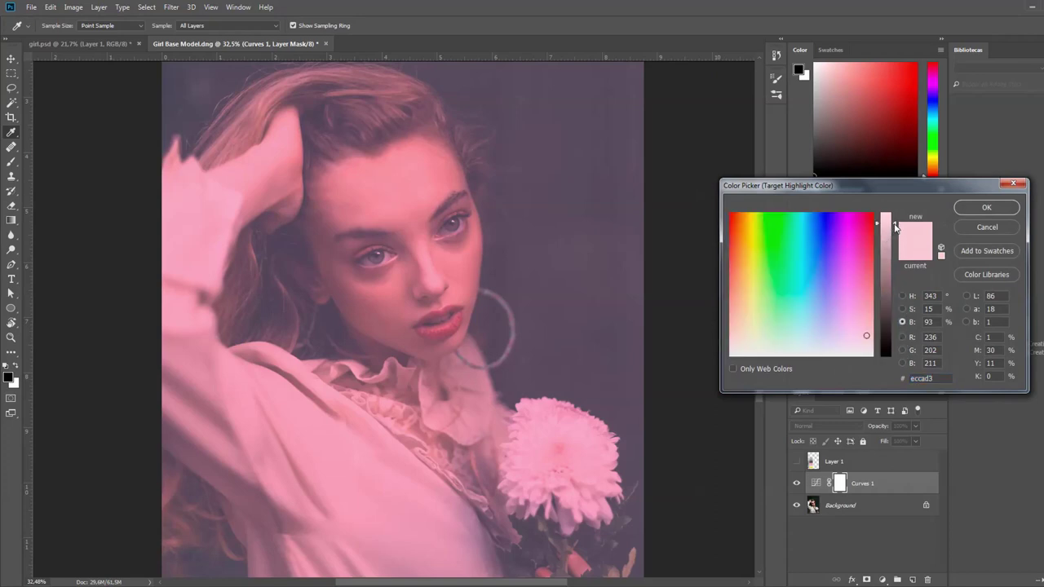
{"action": "left_click_drag", "start_coordinate": [896, 227], "coordinate": [896, 224]}
{"action": "left_click", "coordinate": [976, 210]}
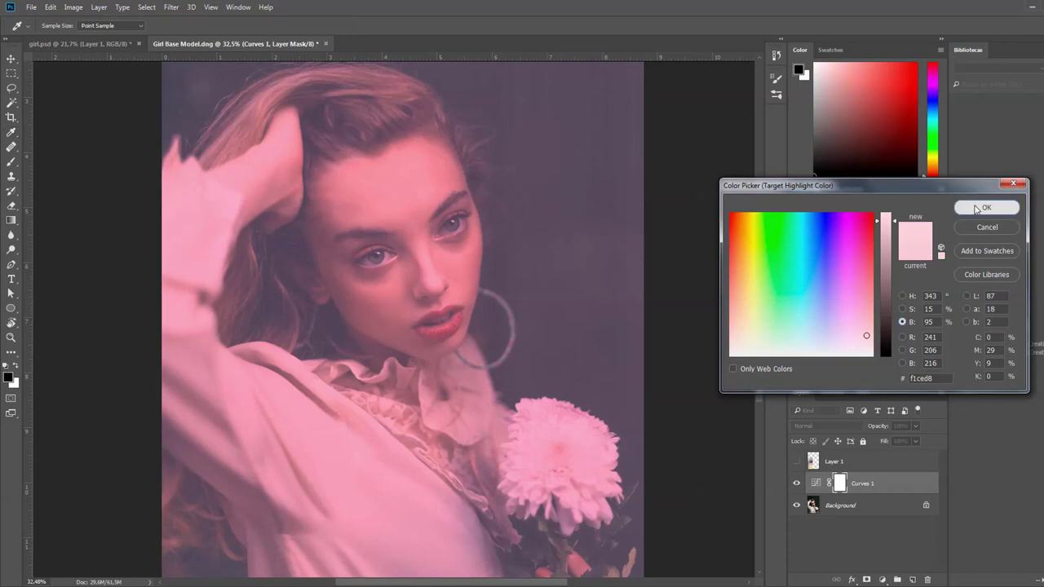
{"action": "left_click", "coordinate": [567, 227]}
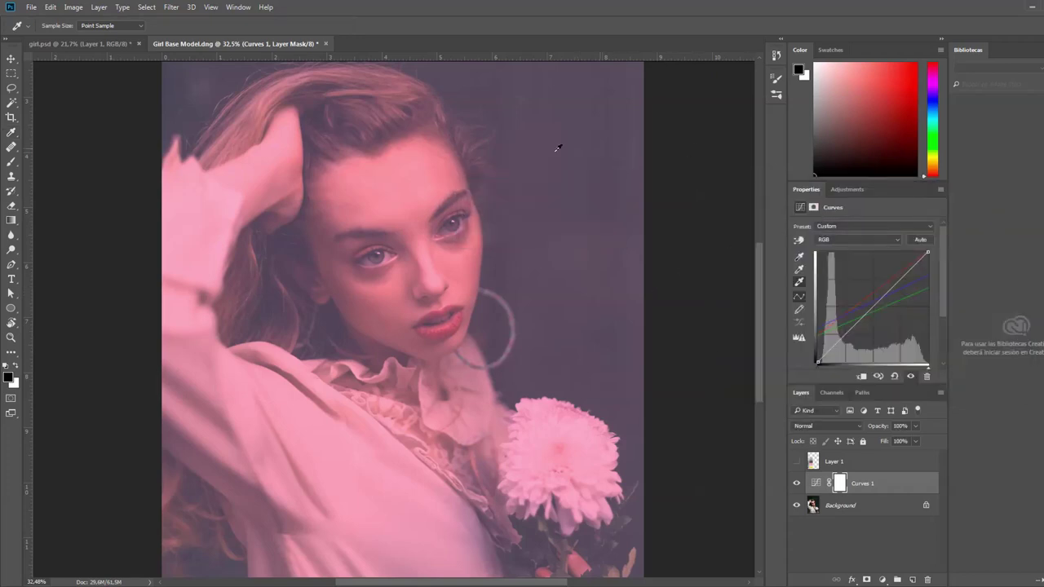
{"action": "left_click", "coordinate": [430, 259]}
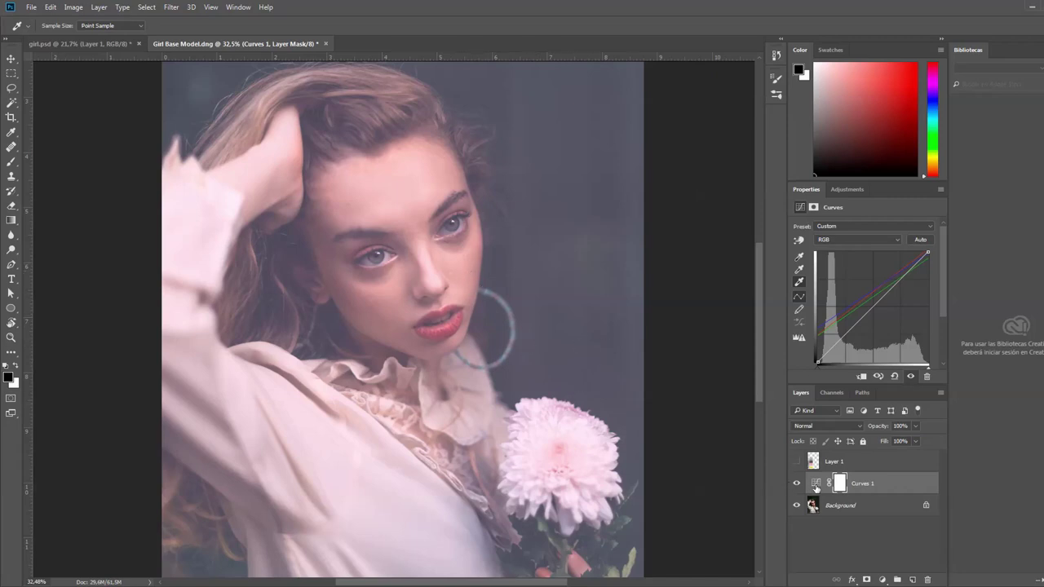
- Increase the target highlight color's saturation slightly without saving it as default, and reapply the highlight to the portrait
{"action": "double_click", "coordinate": [799, 281]}
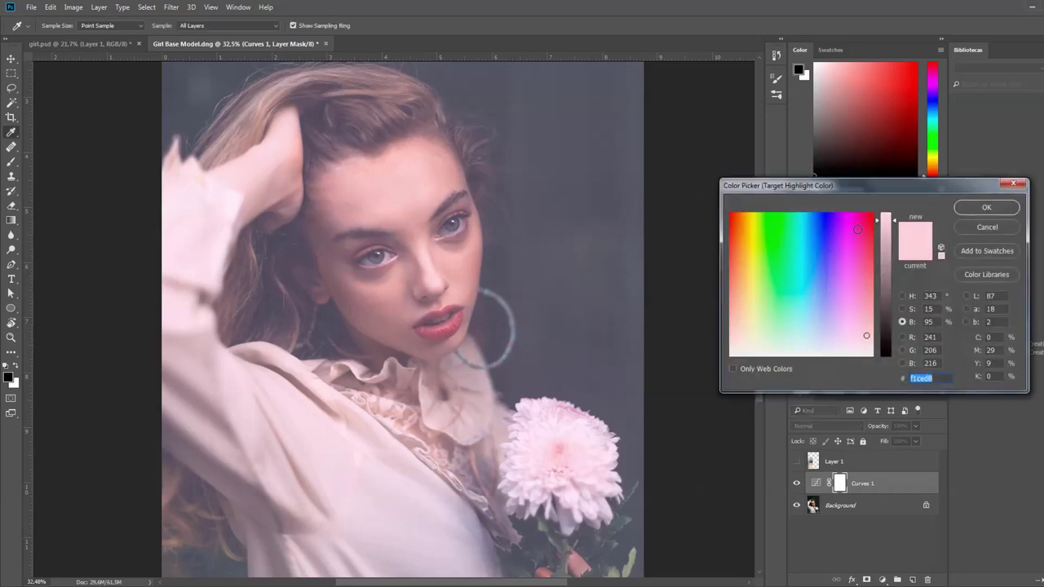
{"action": "left_click", "coordinate": [901, 309]}
{"action": "left_click_drag", "start_coordinate": [892, 337], "coordinate": [894, 327]}
{"action": "left_click", "coordinate": [973, 207]}
{"action": "left_click", "coordinate": [563, 225]}
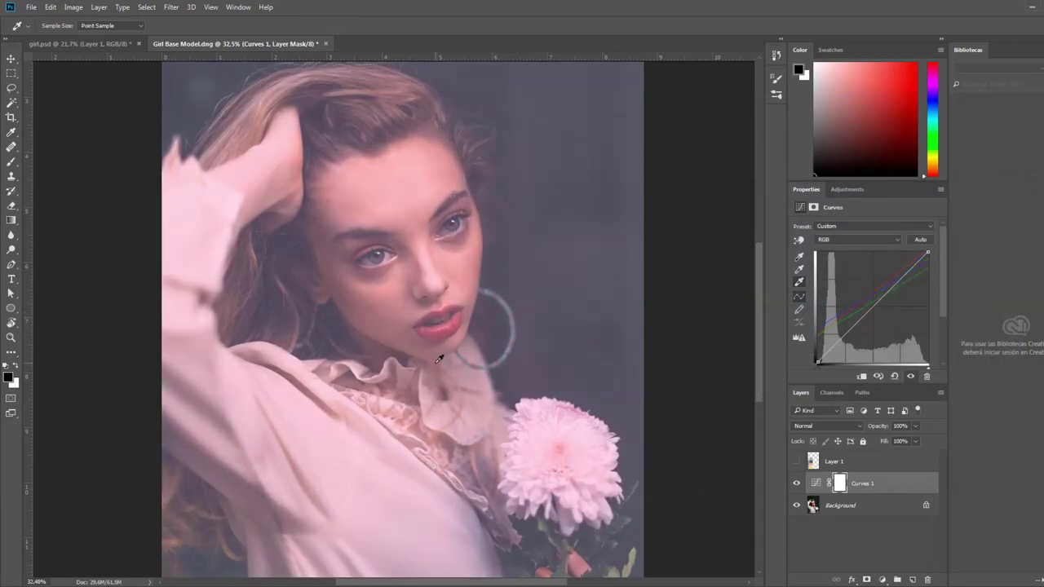
- Compare the graded portrait with the palette on Layer 1 by briefly showing it and hiding it again
{"action": "left_click", "coordinate": [797, 462]}
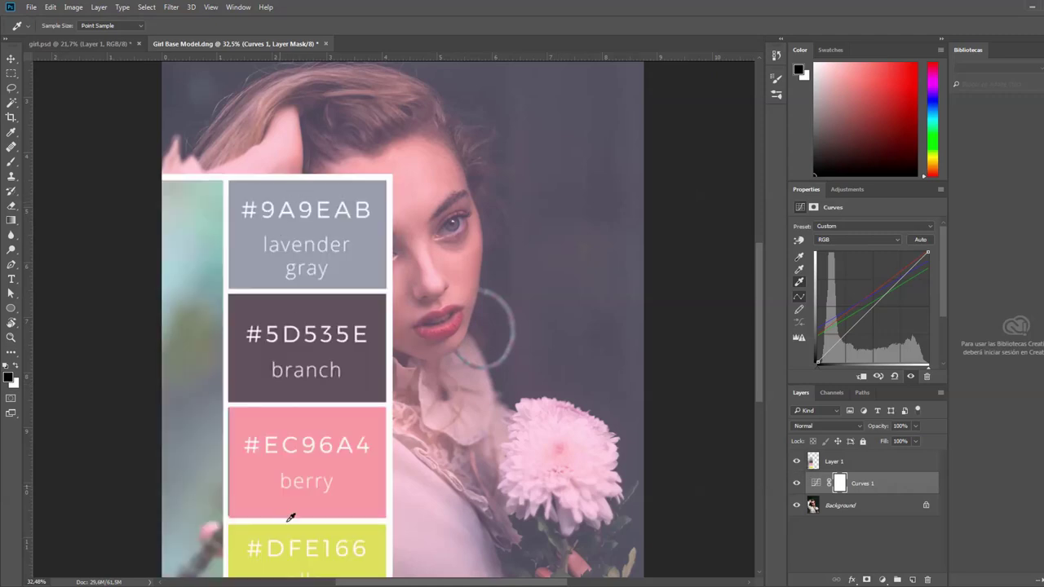
{"action": "left_click", "coordinate": [797, 462]}
- Paint black at 40% opacity over both irises on the Curves 1 layer mask to reduce the grading there
{"action": "scroll", "coordinate": [400, 253], "scroll_direction": "up", "scroll_amount": 3}
{"action": "scroll", "coordinate": [342, 265], "scroll_direction": "up", "scroll_amount": 1}
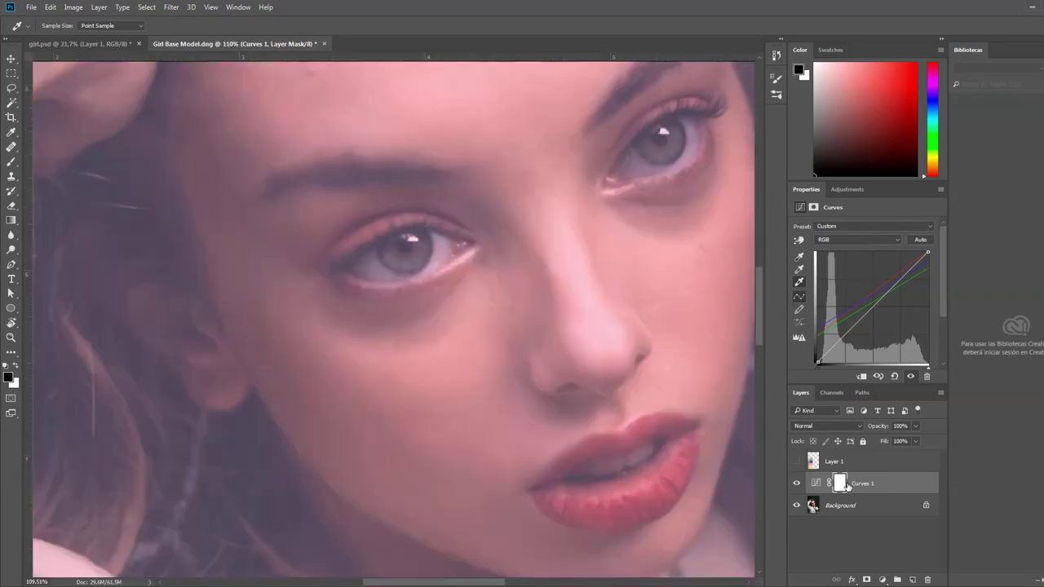
{"action": "left_click", "coordinate": [815, 483]}
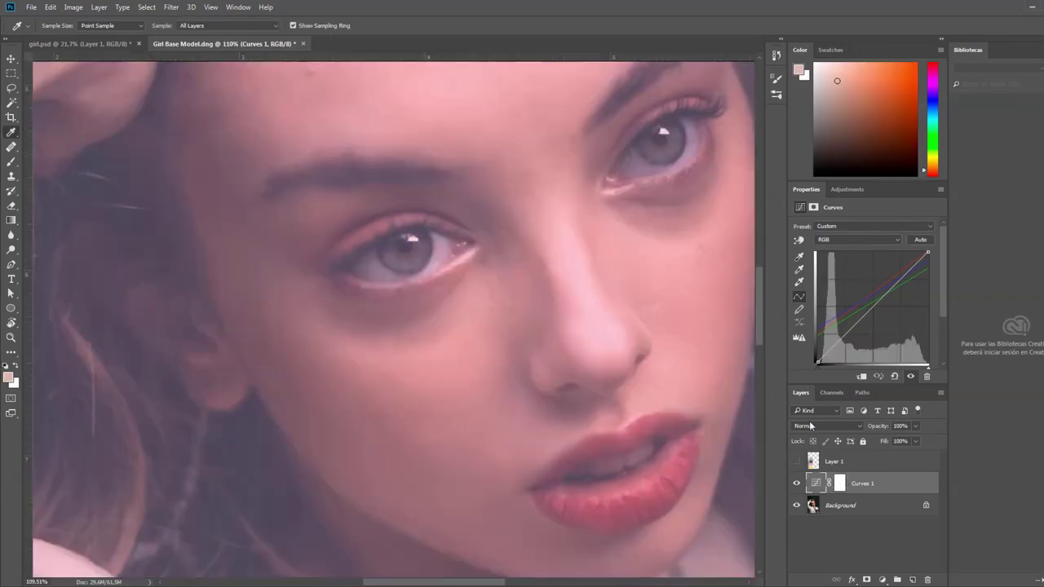
{"action": "left_click", "coordinate": [840, 483]}
{"action": "key", "text": "b"}
{"action": "mouse_move", "coordinate": [457, 237]}
{"action": "left_mouse_down"}
{"action": "mouse_move", "coordinate": [371, 263]}
{"action": "mouse_move", "coordinate": [411, 252]}
{"action": "mouse_move", "coordinate": [395, 246]}
{"action": "mouse_move", "coordinate": [420, 239]}
{"action": "mouse_move", "coordinate": [428, 249]}
{"action": "mouse_move", "coordinate": [412, 249]}
{"action": "left_mouse_up"}
{"action": "key", "text": "4"}
{"action": "left_click_drag", "start_coordinate": [652, 140], "coordinate": [659, 145]}
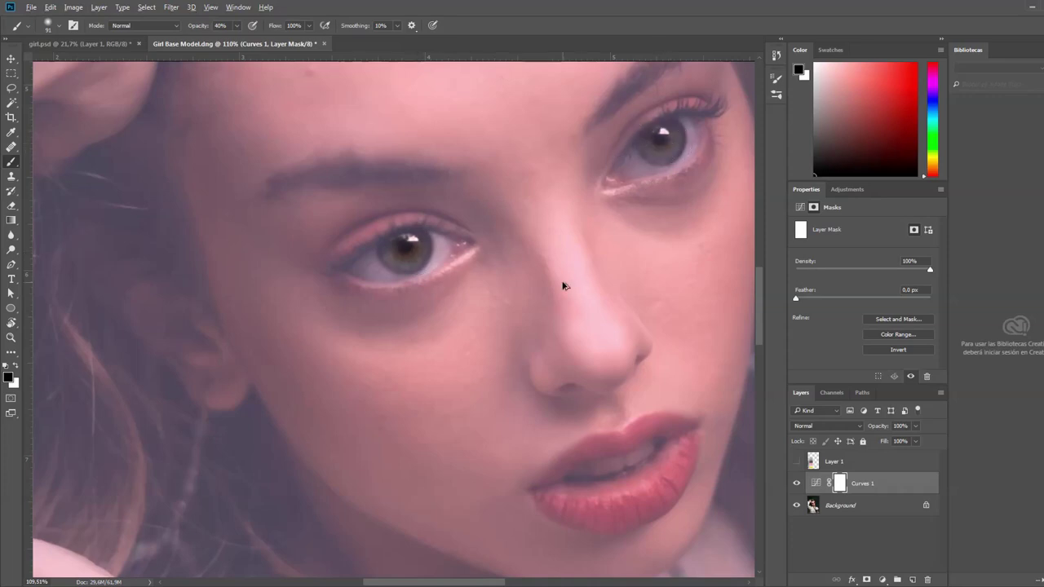
- Refine both irises on the Curves 1 mask with a smaller black brush at 30% opacity and 18% flow
{"action": "scroll", "coordinate": [566, 291], "scroll_direction": "down", "scroll_amount": 6}
{"action": "scroll", "coordinate": [531, 272], "scroll_direction": "up", "scroll_amount": 6}
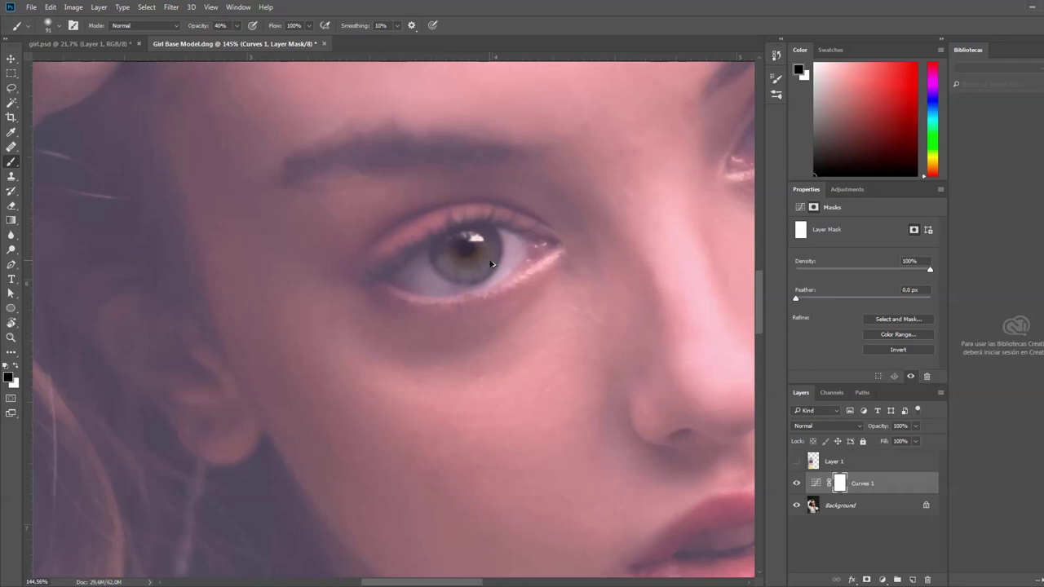
{"action": "key", "text": "backslash"}
{"action": "key", "text": "bracketleft"}
{"action": "key", "text": "bracketleft"}
{"action": "key", "text": "bracketleft"}
{"action": "key", "text": "bracketleft"}
{"action": "key", "text": "bracketleft"}
{"action": "key", "text": "backslash"}
{"action": "key", "text": "3"}
{"action": "left_click_drag", "start_coordinate": [308, 26], "coordinate": [267, 42]}
{"action": "mouse_move", "coordinate": [449, 260]}
{"action": "left_mouse_down"}
{"action": "mouse_move", "coordinate": [483, 261]}
{"action": "mouse_move", "coordinate": [443, 264]}
{"action": "mouse_move", "coordinate": [471, 272]}
{"action": "mouse_move", "coordinate": [486, 252]}
{"action": "mouse_move", "coordinate": [459, 269]}
{"action": "left_mouse_up"}
{"action": "left_click_drag", "start_coordinate": [559, 226], "coordinate": [360, 340]}
{"action": "left_click_drag", "start_coordinate": [594, 241], "coordinate": [608, 221]}
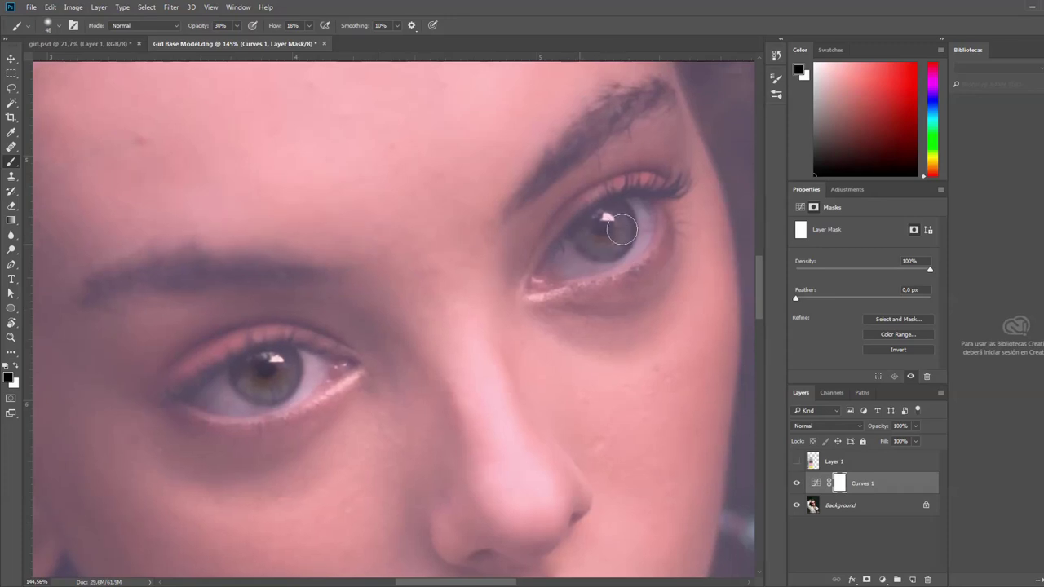
- Examine the whole graded portrait, checking how the masked eyes blend with the skin, clothing and background
{"action": "scroll", "coordinate": [594, 438], "scroll_direction": "down", "scroll_amount": 5}
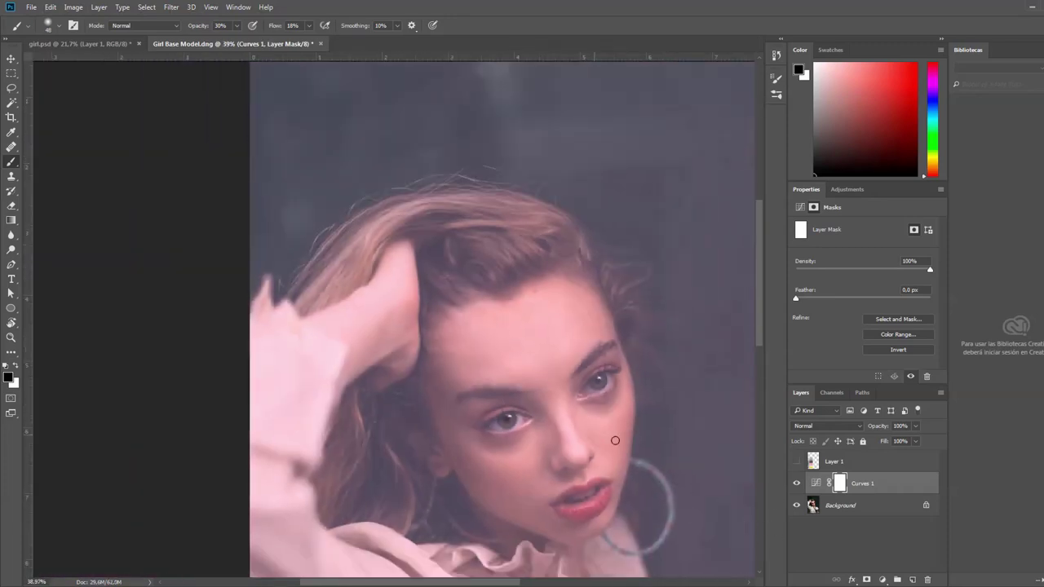
{"action": "scroll", "coordinate": [608, 410], "scroll_direction": "down", "scroll_amount": 2}
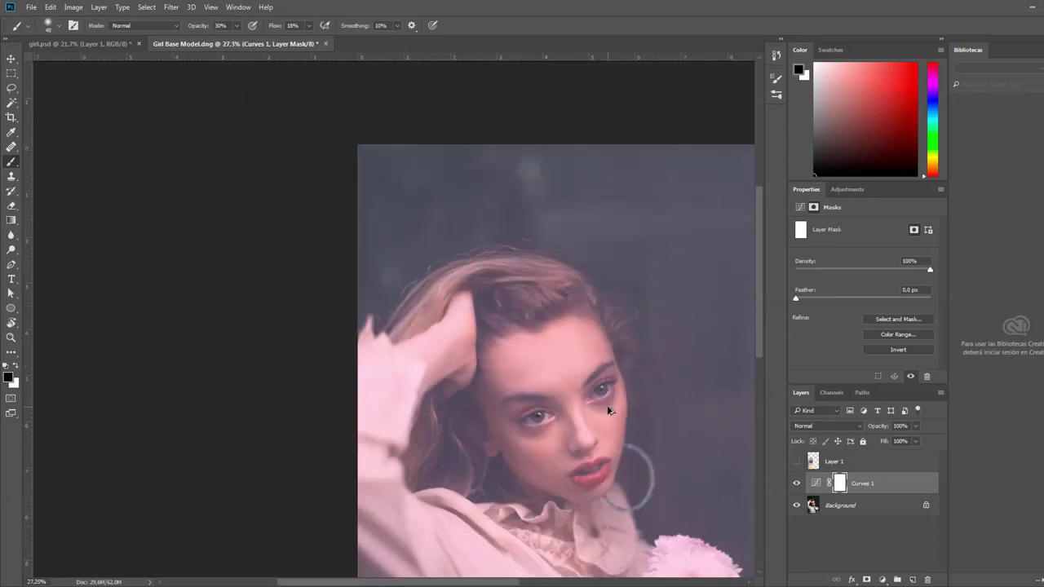
{"action": "left_click_drag", "start_coordinate": [618, 343], "coordinate": [483, 207]}
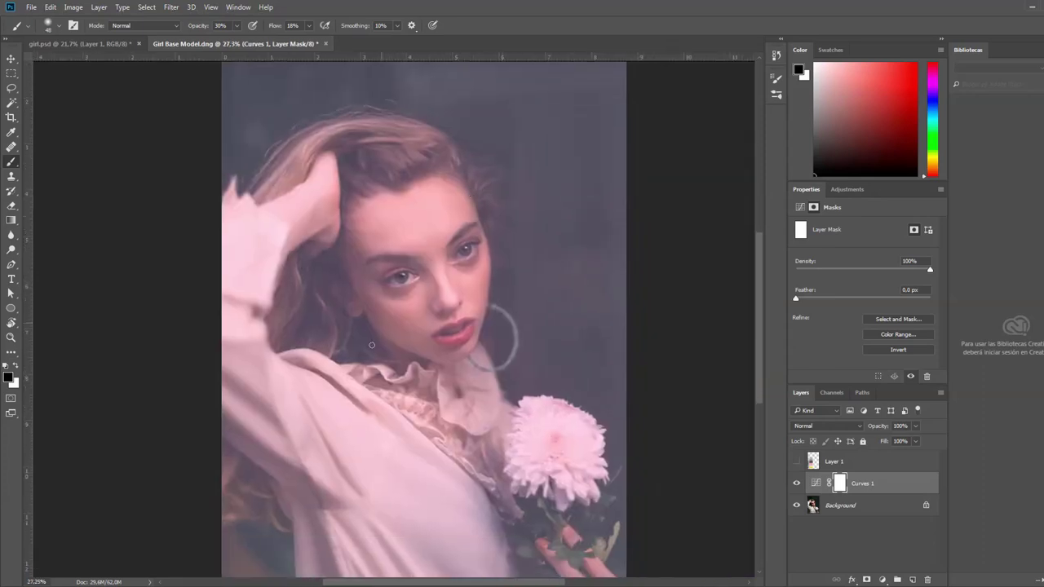
{"action": "scroll", "coordinate": [544, 463], "scroll_direction": "down", "scroll_amount": 1}
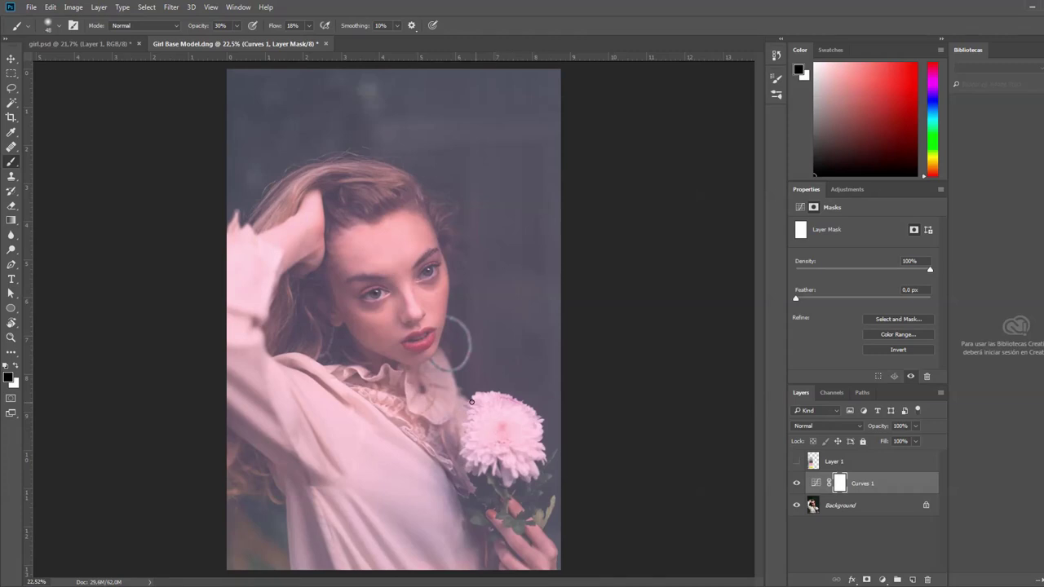
{"action": "scroll", "coordinate": [474, 402], "scroll_direction": "up", "scroll_amount": 1}
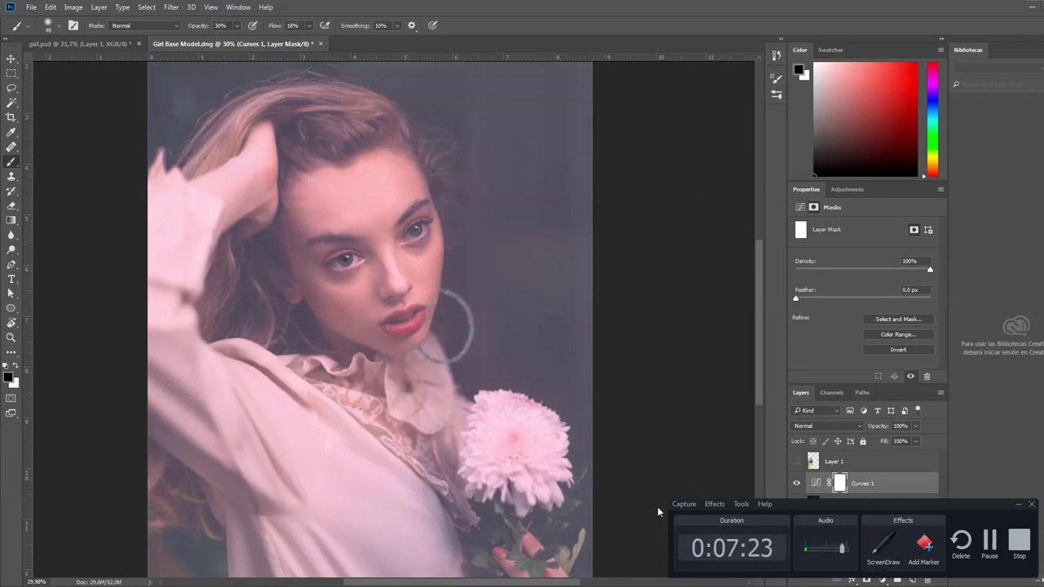
{"action": "left_click", "coordinate": [1017, 504]}
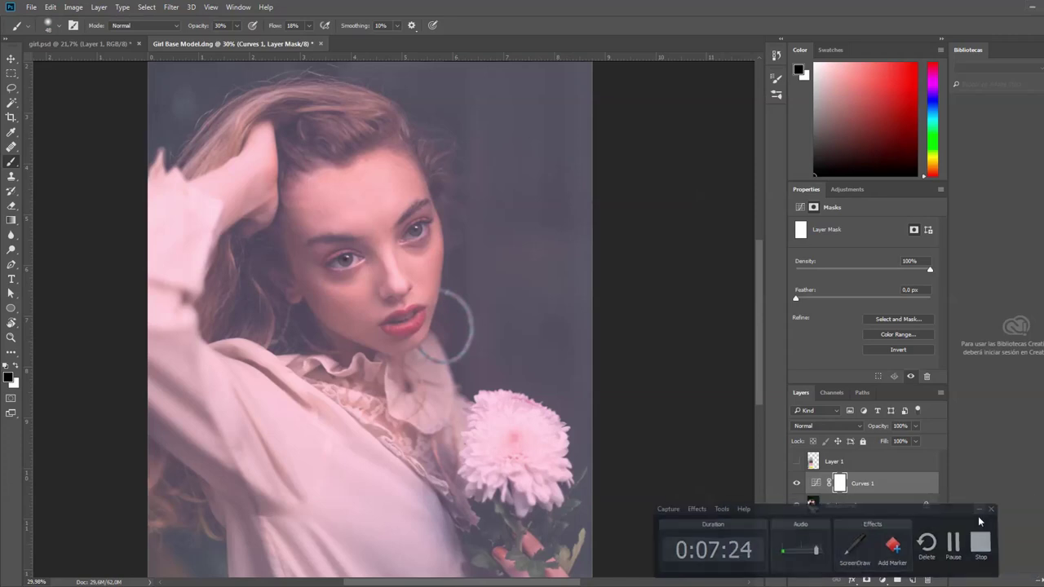